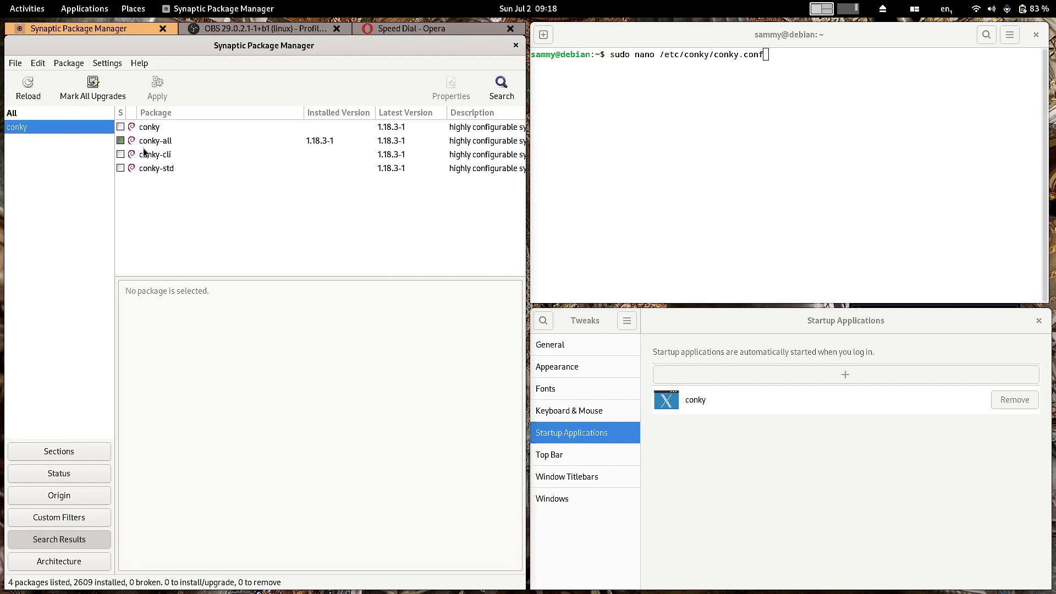
Step: Enlarge the Tweaks window to check the conky entry under Startup Applications, and close Tweaks
click(758, 324)
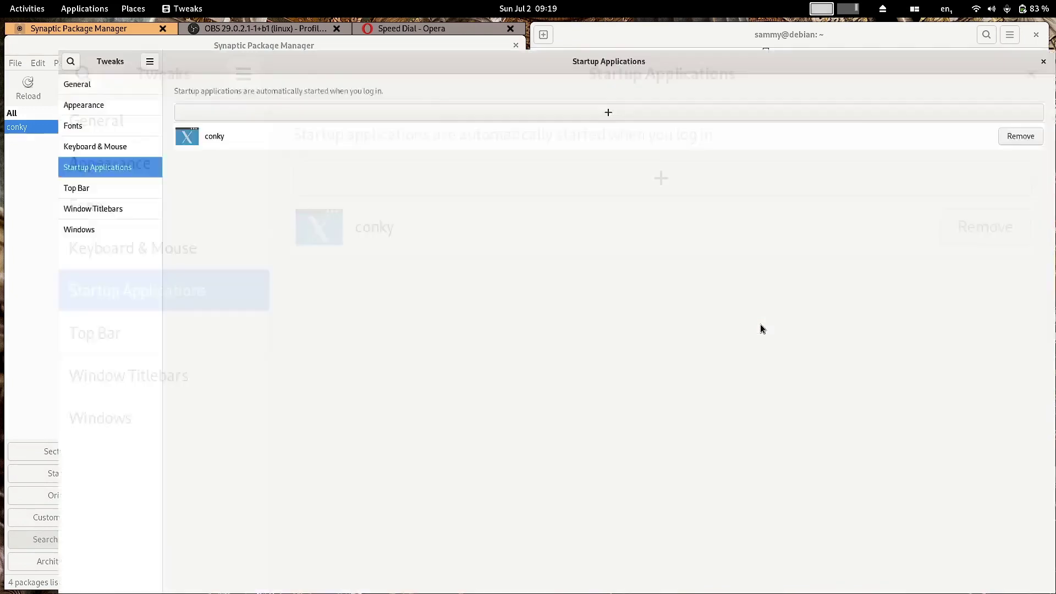
double_click(760, 324)
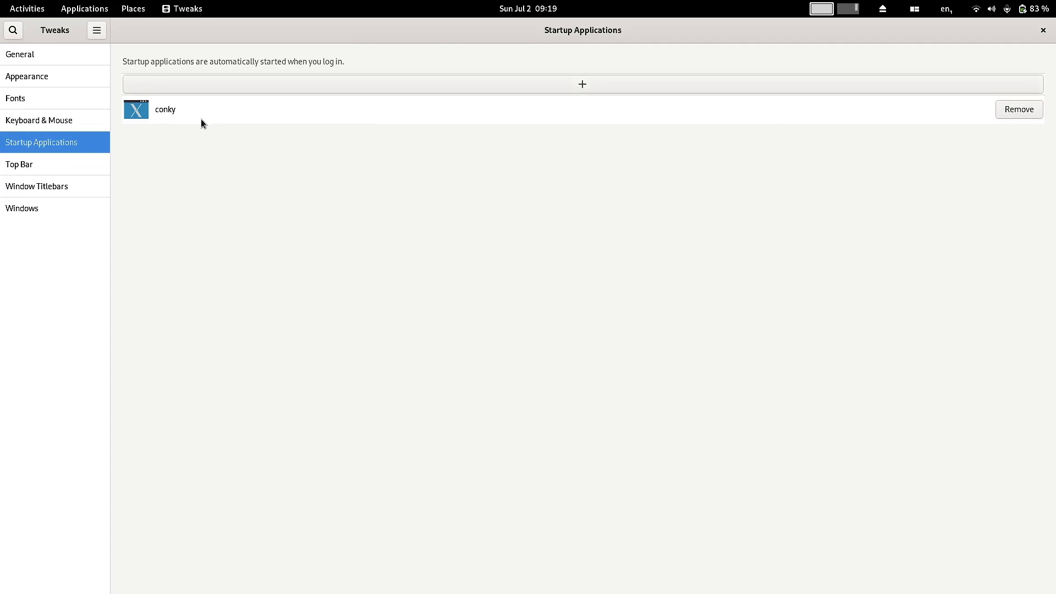
click(1044, 31)
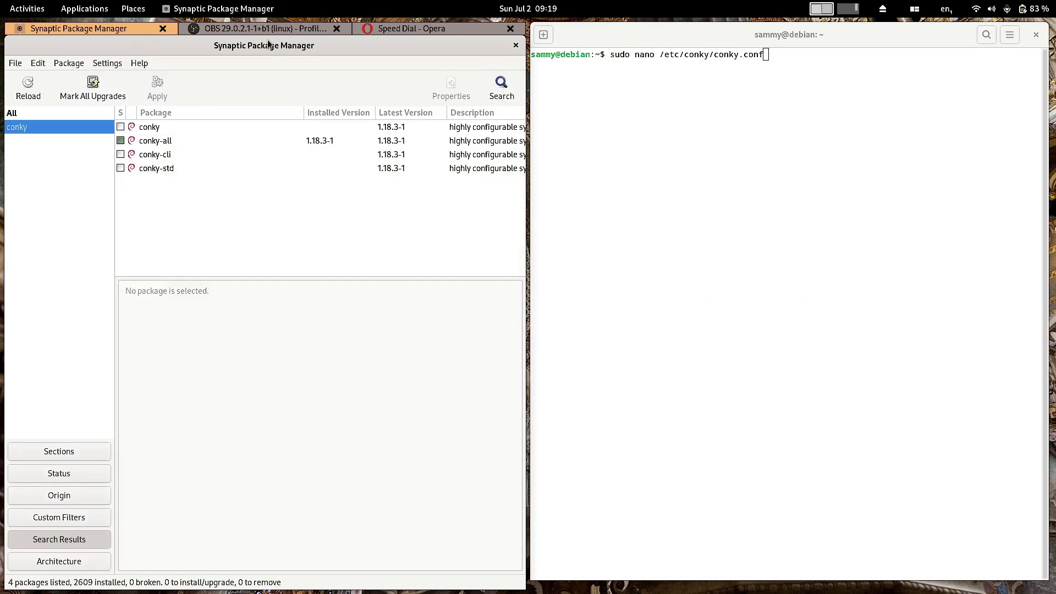
Step: Rearrange the tiled windows so the terminal spans the full width above the Synaptic package manager
drag(777, 38, 834, 145)
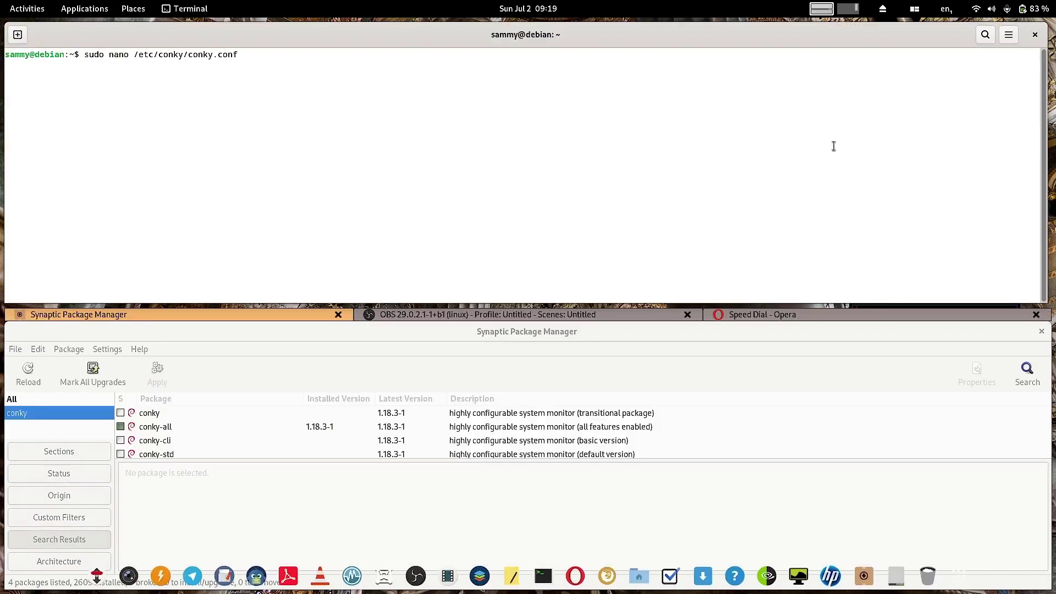
drag(900, 42, 690, 39)
double_click(689, 39)
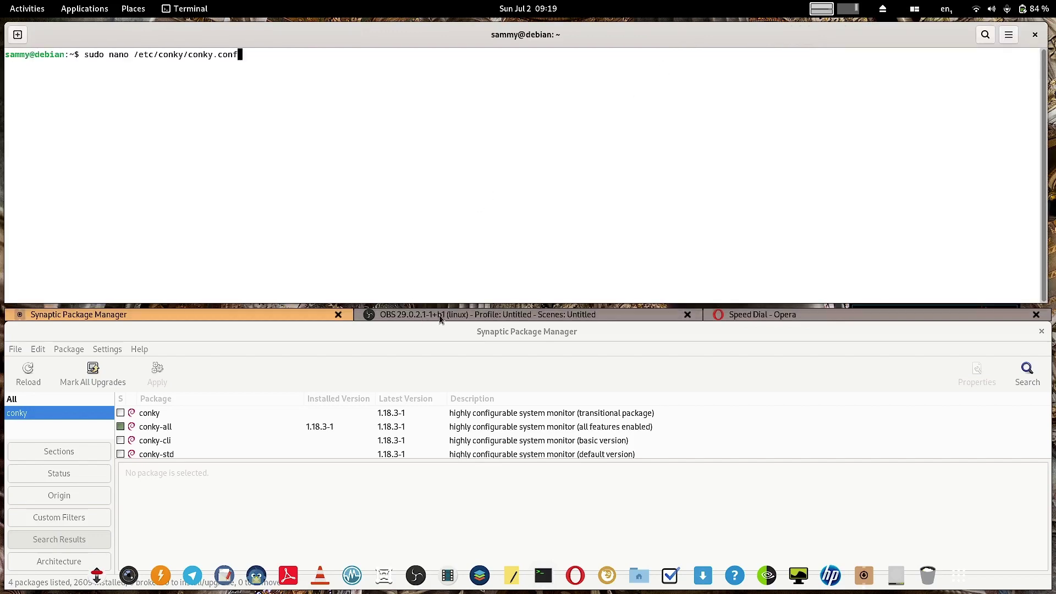
Step: Switch to Opera, maximize it, and look through the list of conky themes on DotShare
click(786, 317)
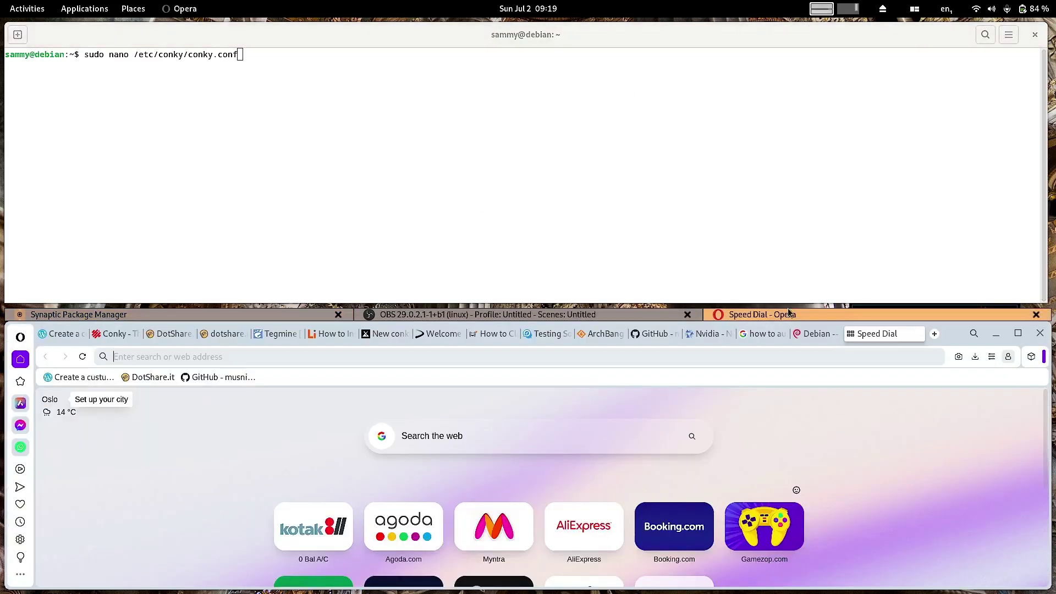
double_click(959, 338)
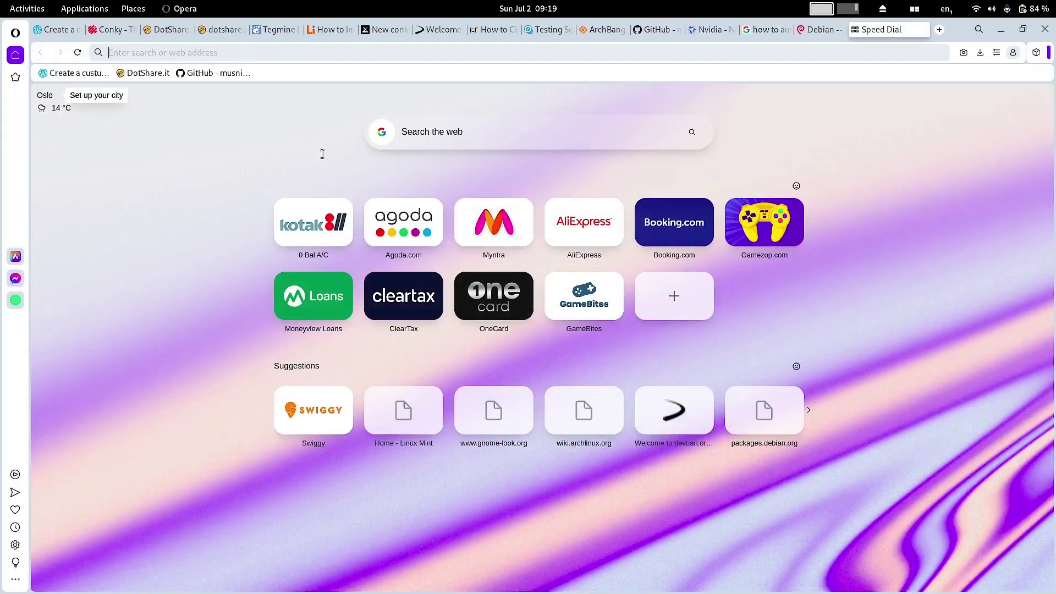
click(173, 33)
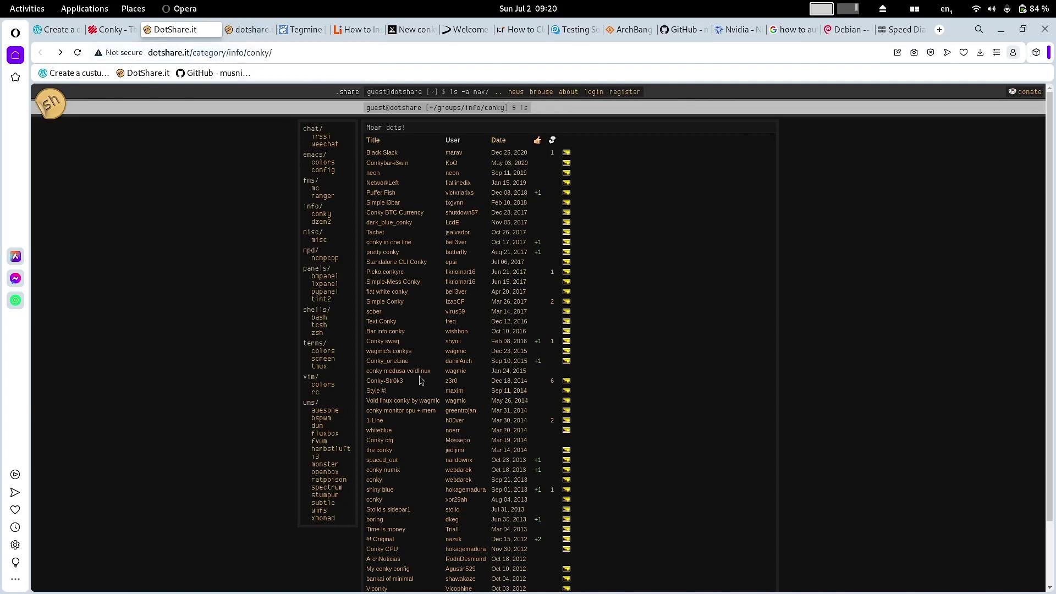
scroll(423, 378, down, 3)
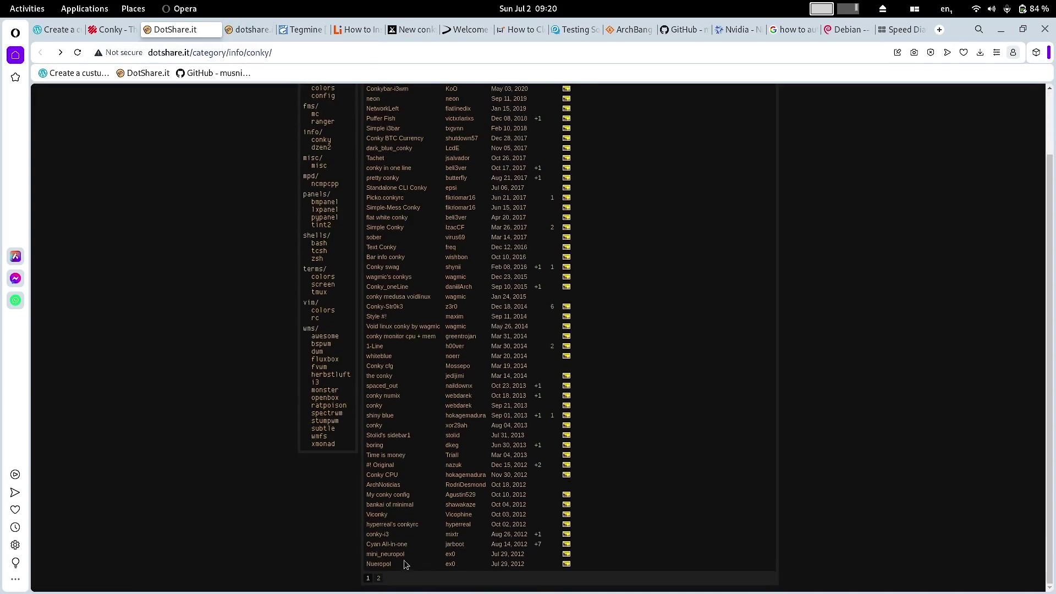
scroll(433, 332, up, 3)
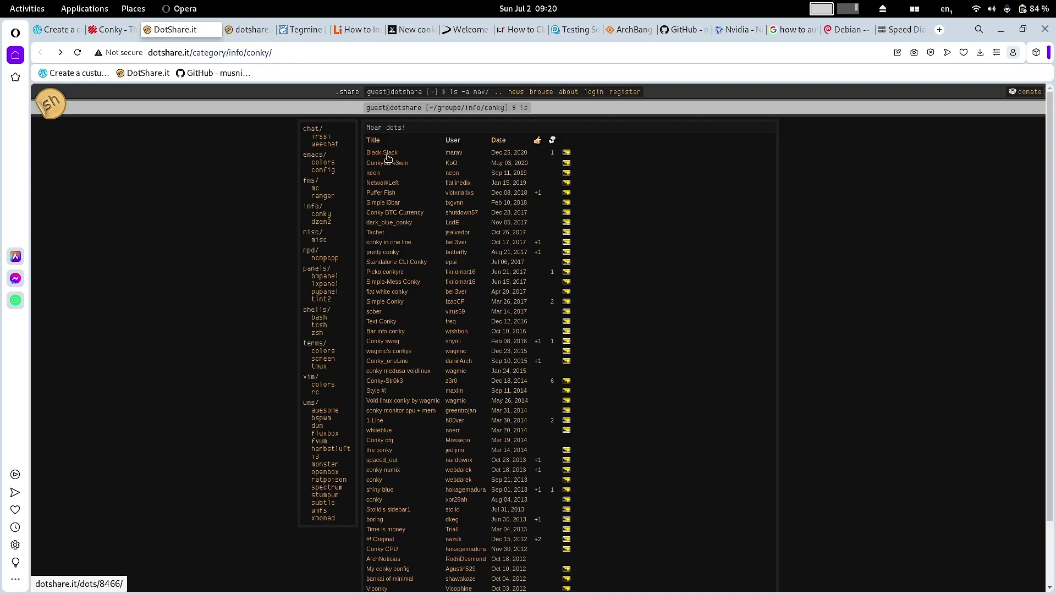
Step: View the neon theme's conkyrc code and its screenshot on DotShare, closing each one after viewing
click(250, 34)
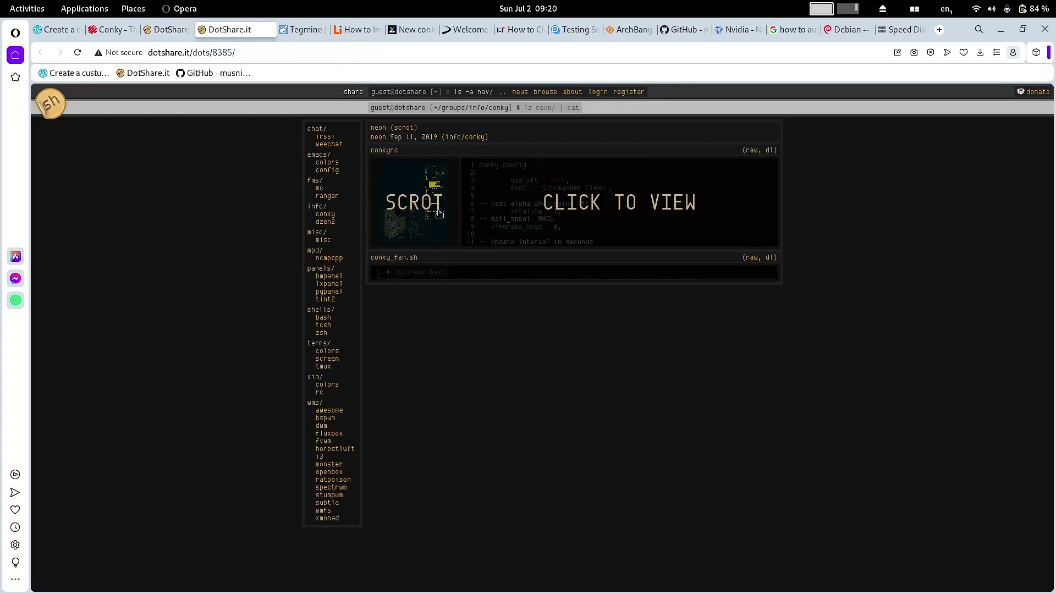
click(579, 206)
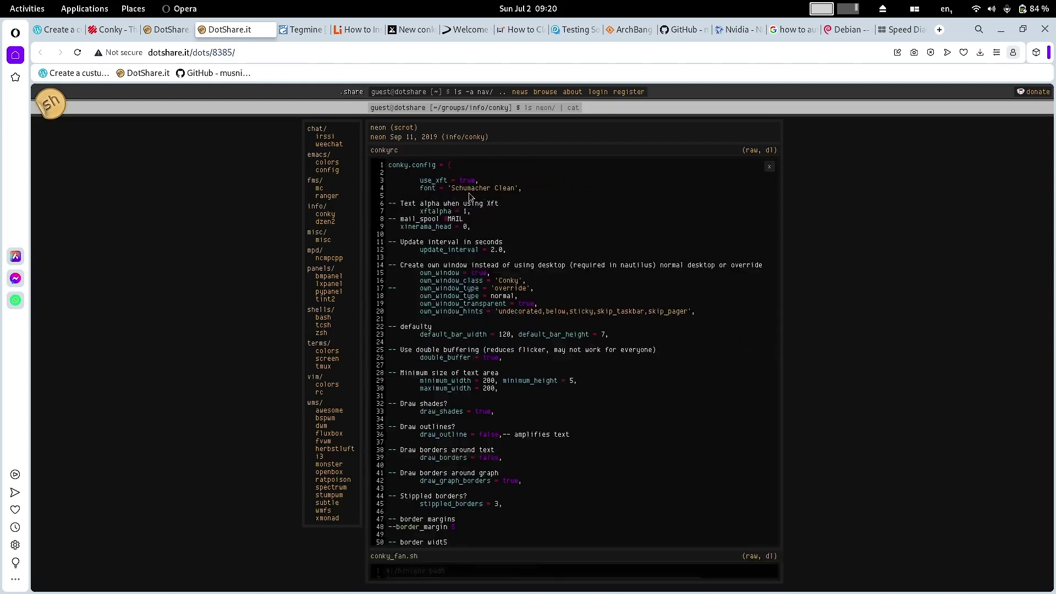
scroll(487, 212, down, 4)
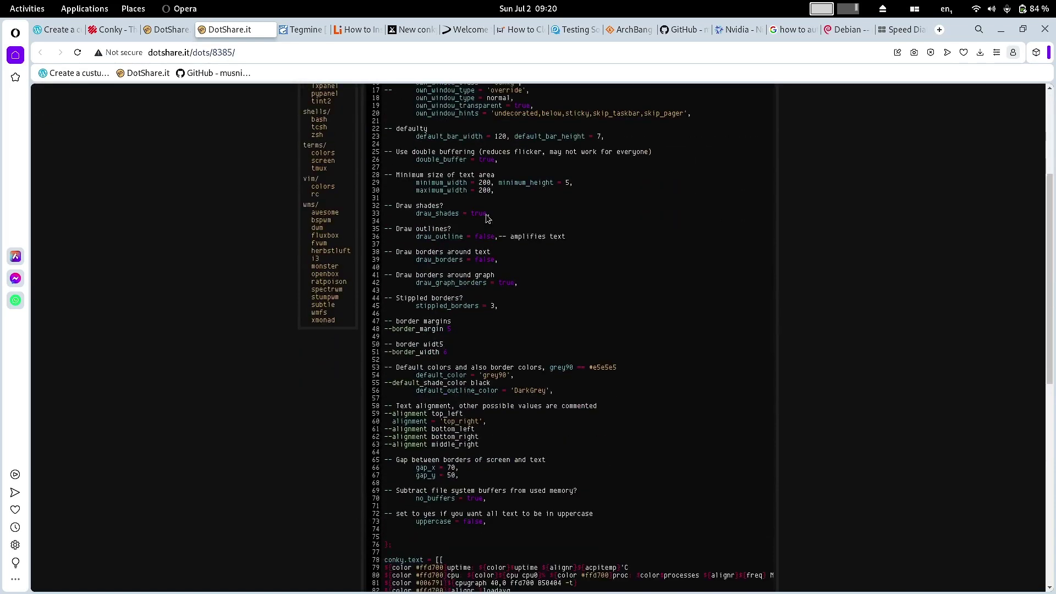
scroll(687, 177, up, 4)
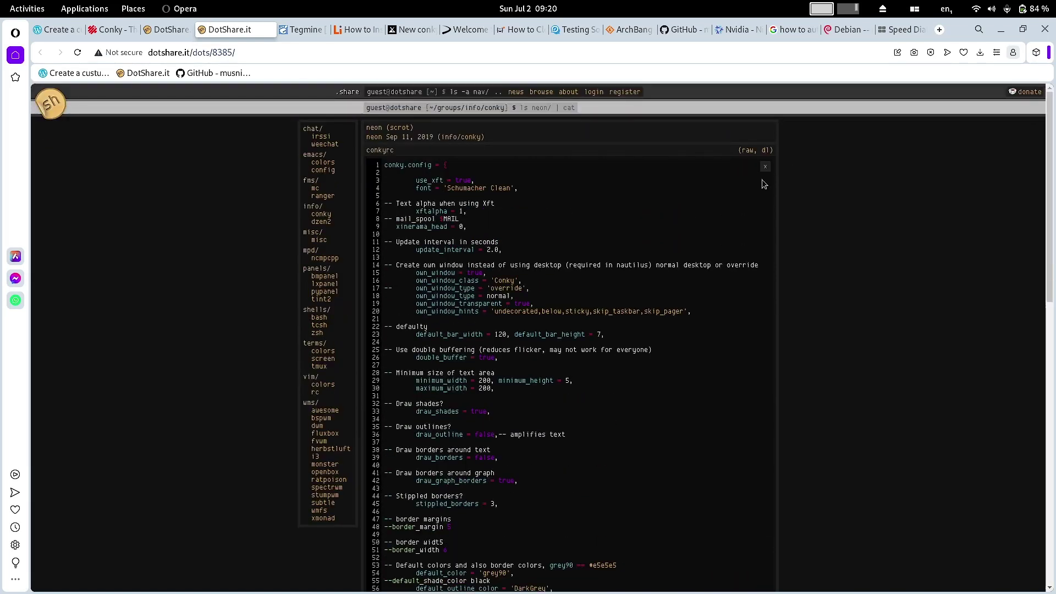
click(766, 167)
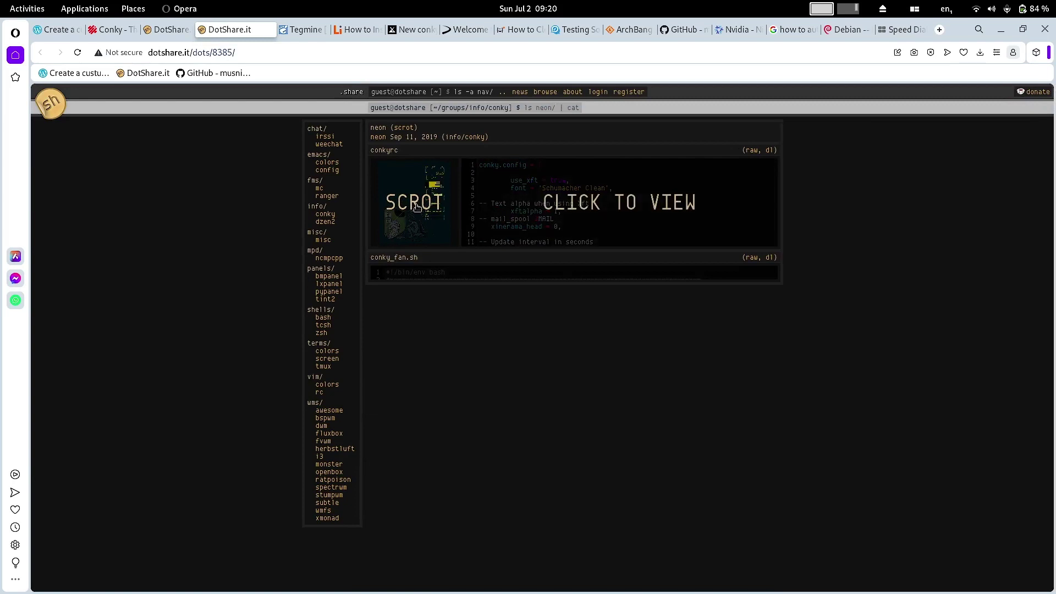
click(417, 206)
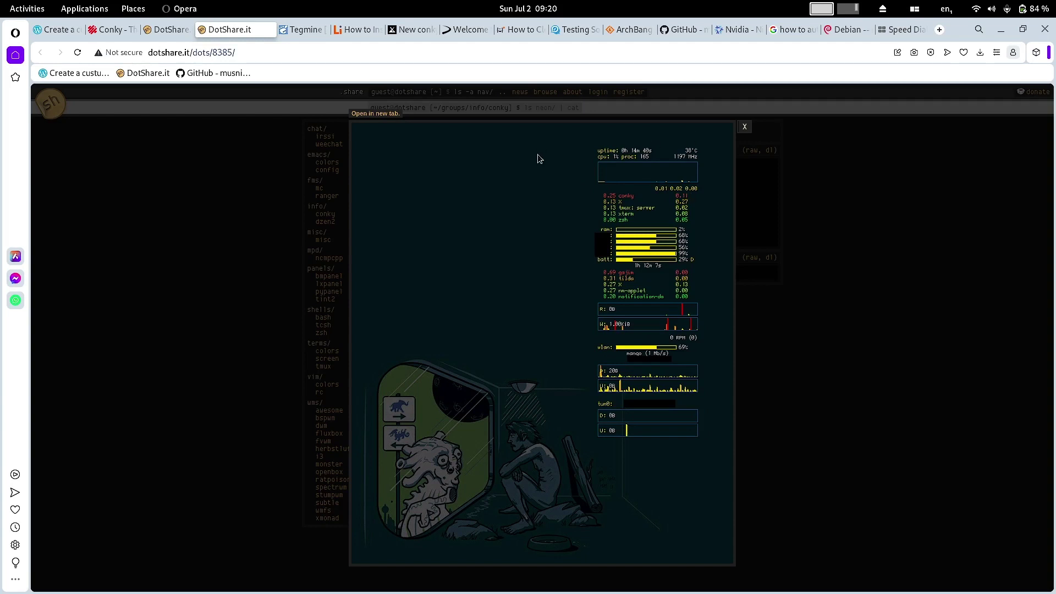
click(745, 130)
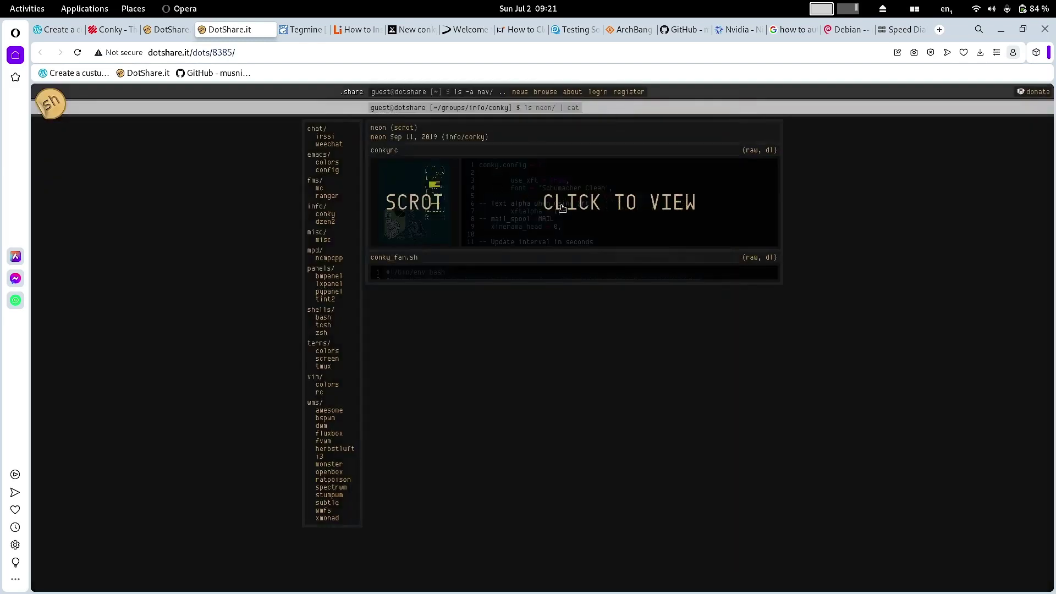
Step: Copy the neon theme's entire conkyrc code, from the conky.config line to the closing brackets of conky.text
click(582, 200)
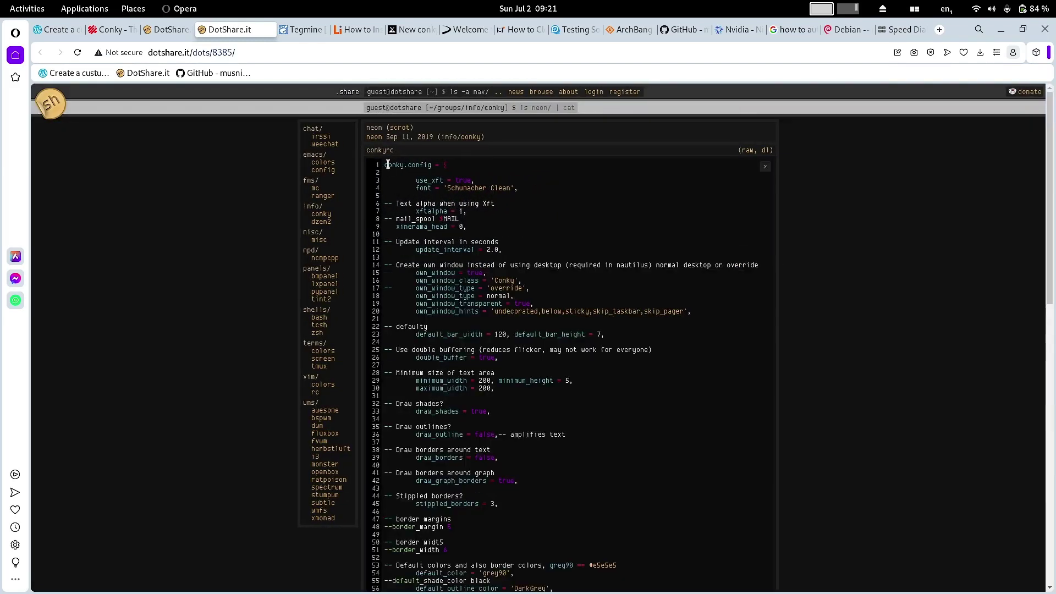
drag(383, 166, 421, 211)
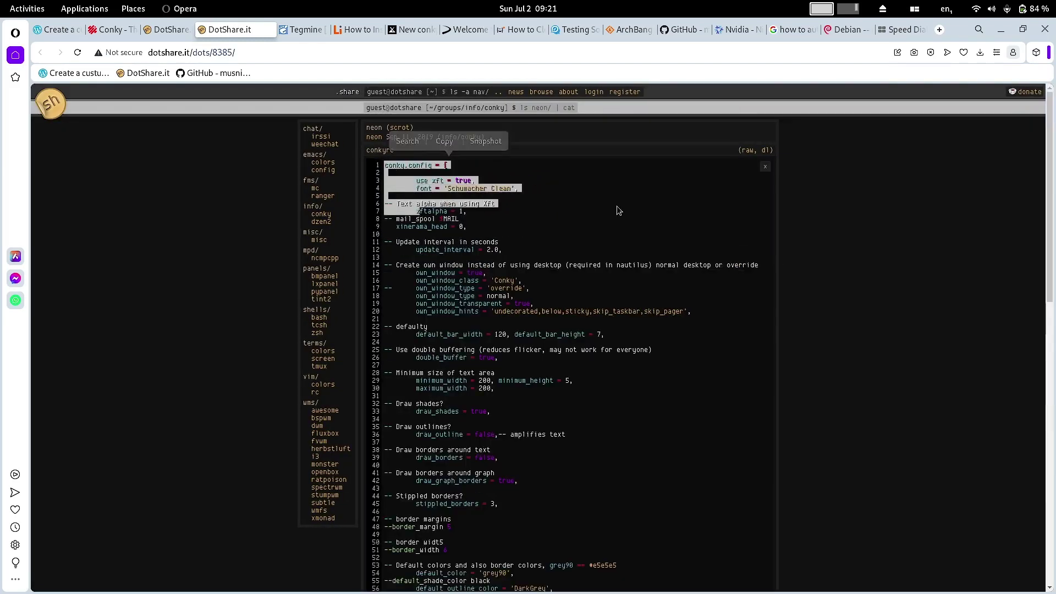
click(404, 175)
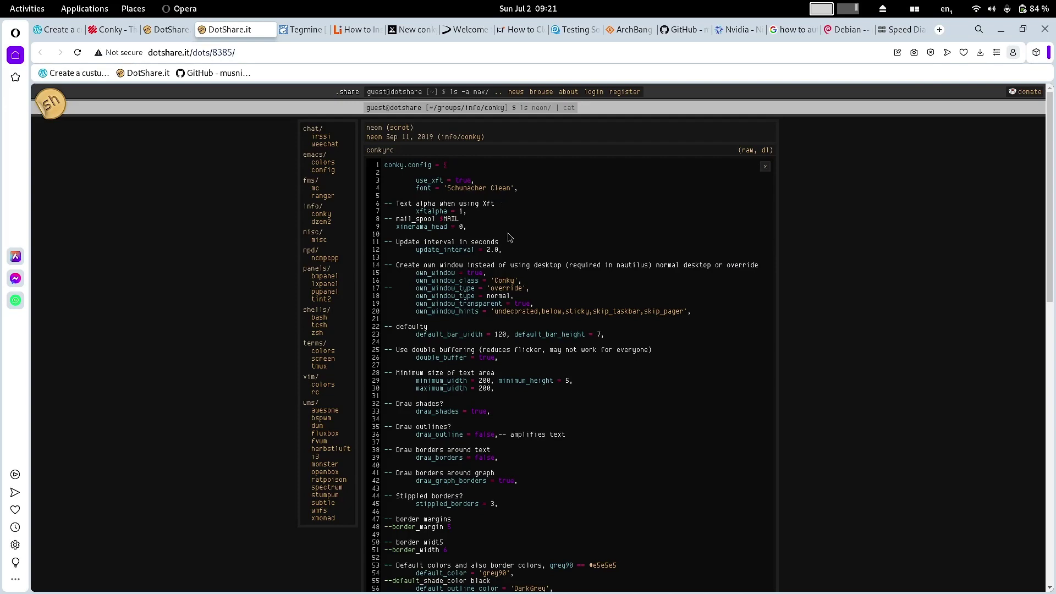
scroll(504, 333, down, 8)
scroll(503, 336, down, 4)
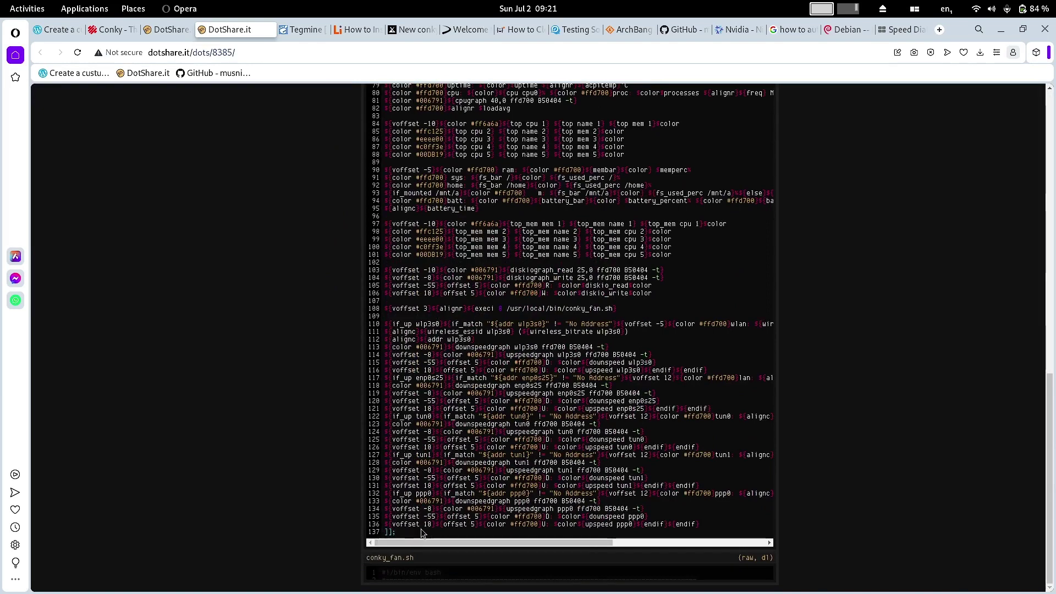
drag(405, 538, 390, 157)
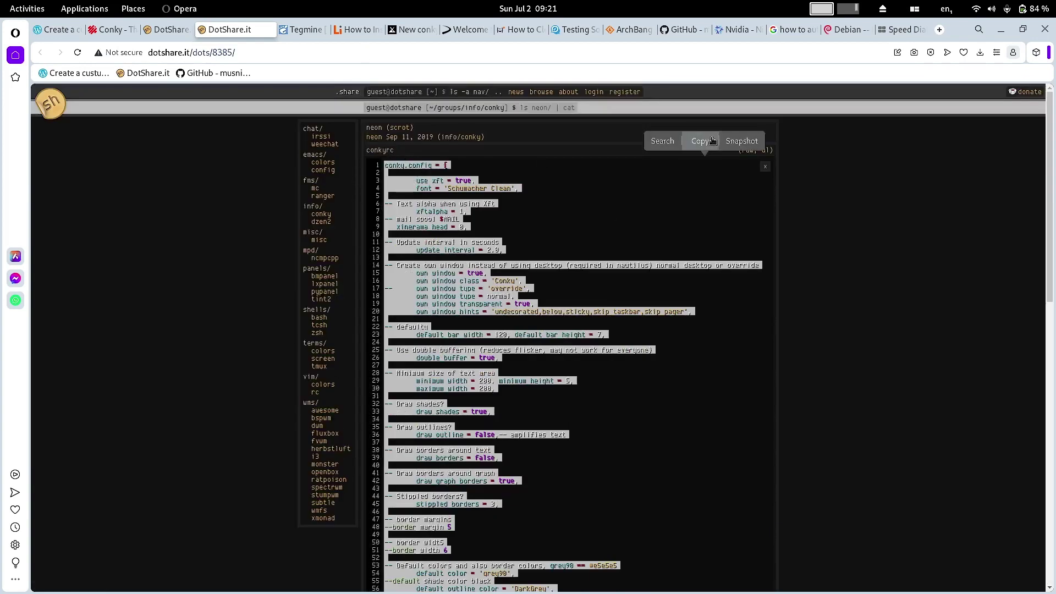
click(700, 141)
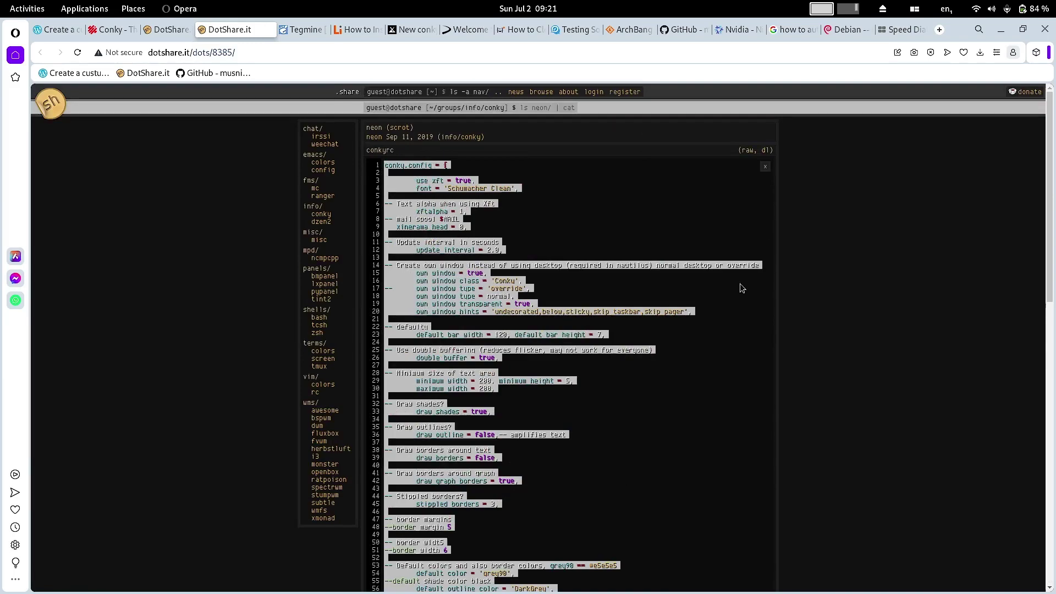
Step: Switch to the terminal, maximize it, and run sudo nano /etc/conky/conky.conf to open the configuration file
click(16, 10)
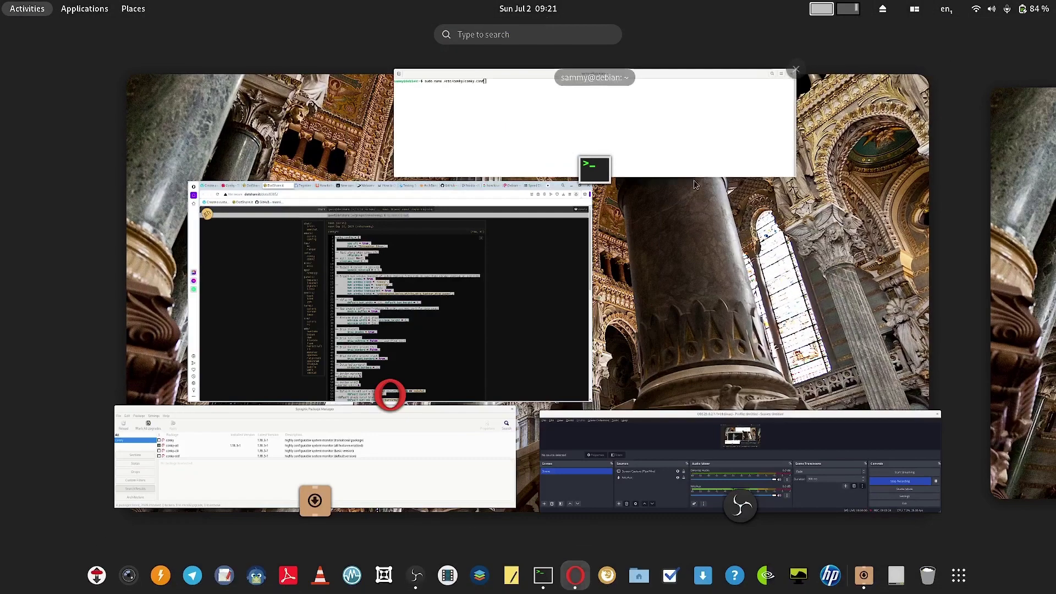
click(695, 133)
double_click(480, 35)
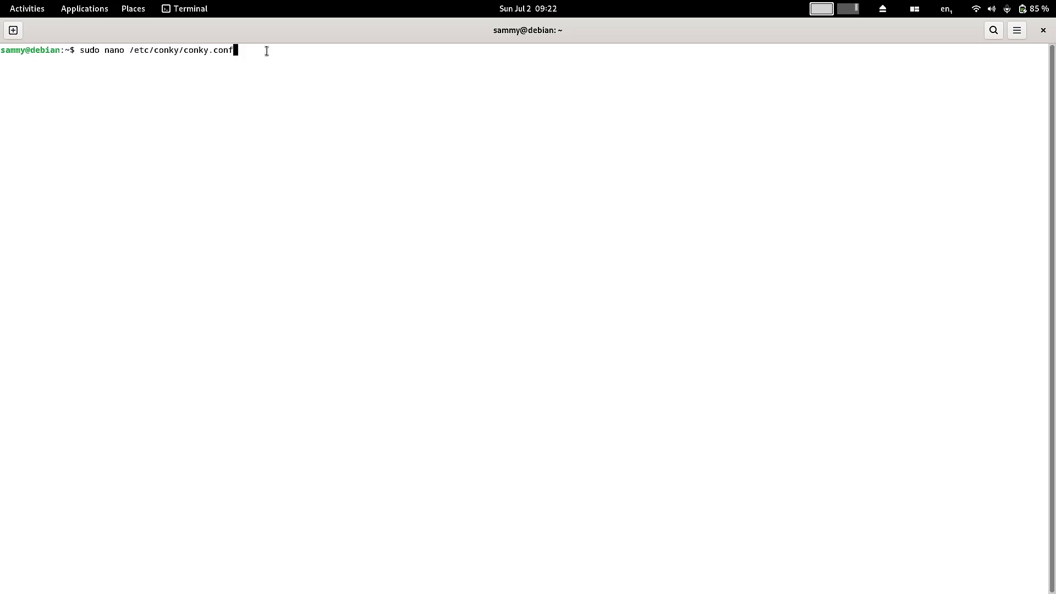
key(Return)
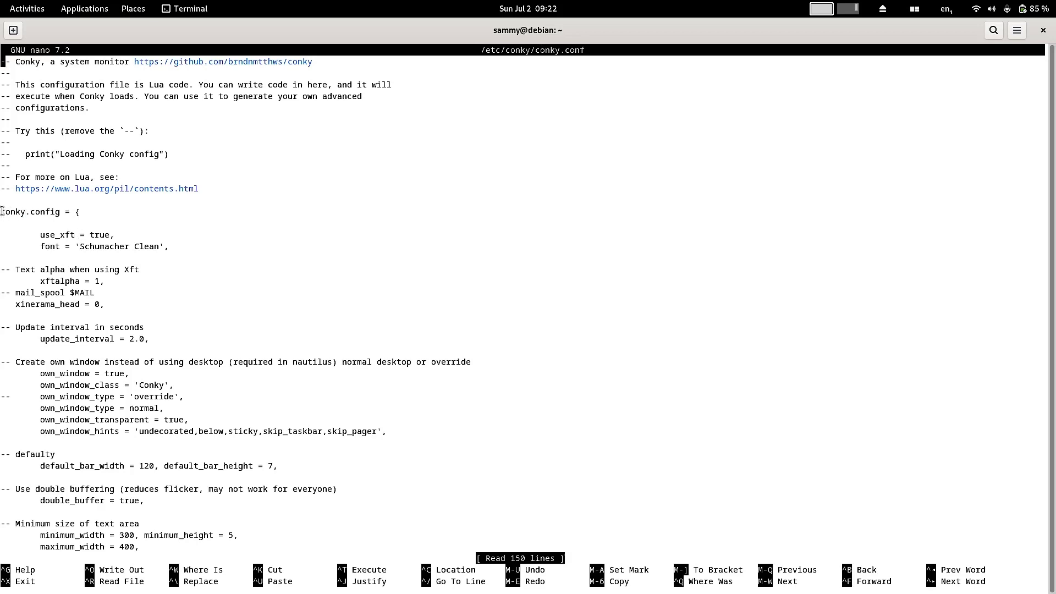
Step: Examine the conky.config block below the header comments, highlighting it from its first line to the minimum_width setting
key(Down)
key(Down)
key(Down)
key(Down)
key(Down)
key(Down)
key(Down)
key(Down)
key(Down)
key(Down)
key(Down)
key(Down)
key(Down)
drag(3, 212, 140, 530)
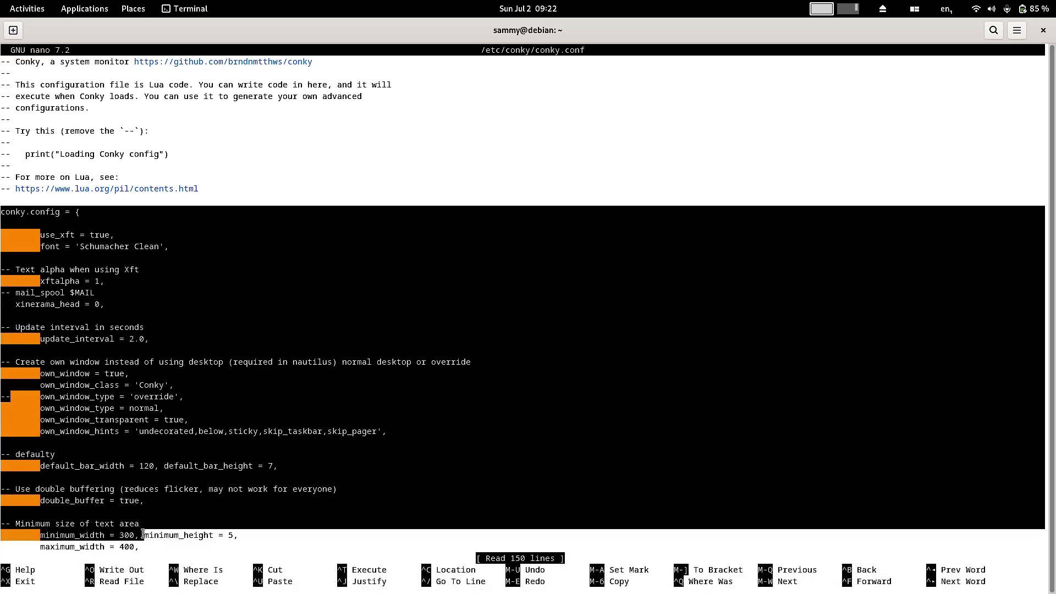
click(918, 367)
Step: Review the rest of conky.conf, including the border, colour, alignment and gap settings and the conky.text section, and return to the file's start
scroll(317, 311, down, 20)
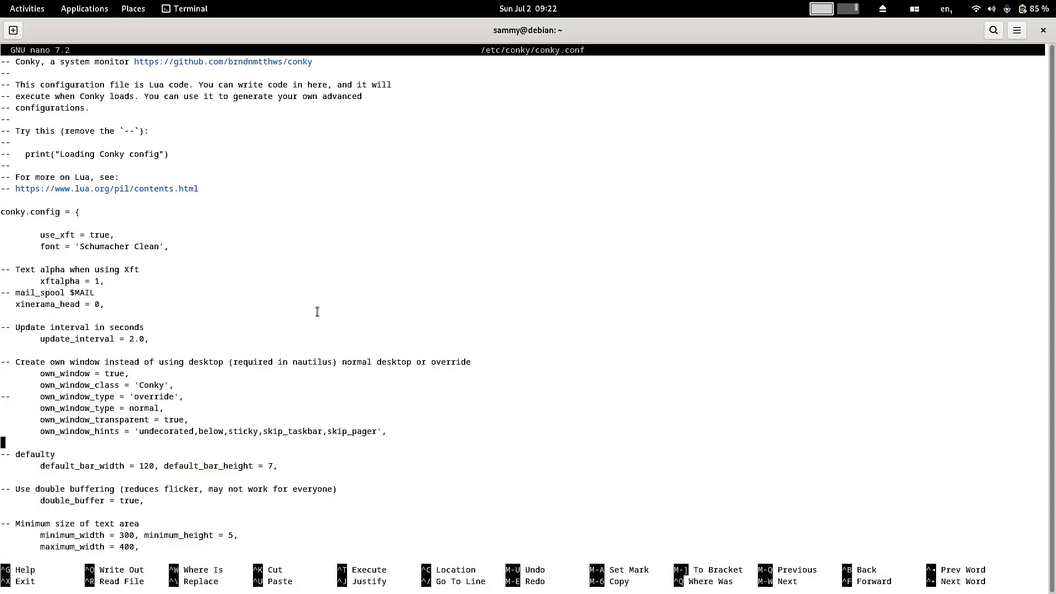
scroll(319, 319, down, 7)
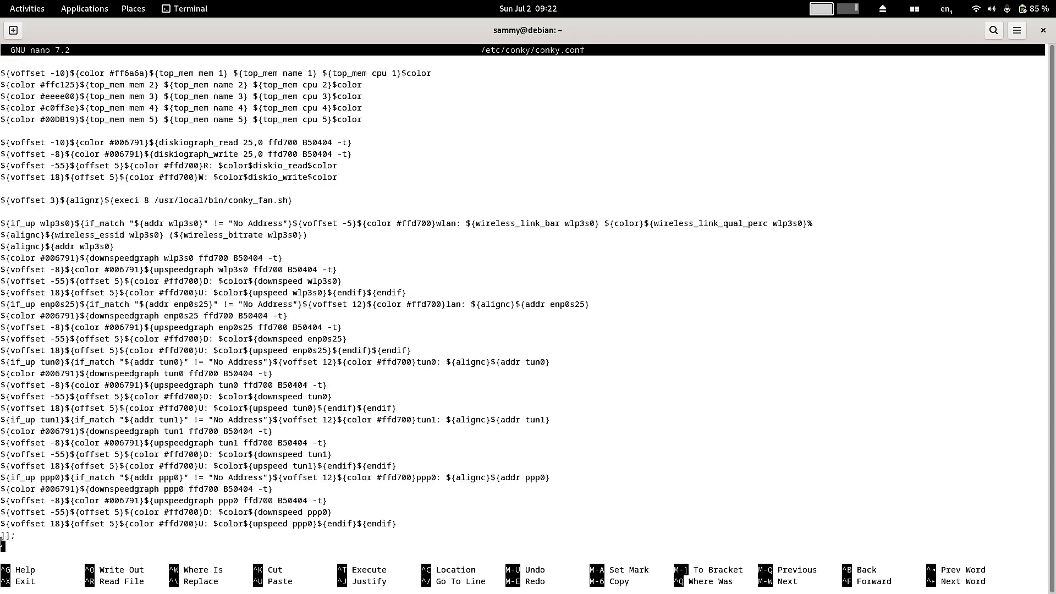
drag(14, 543, 1, 30)
scroll(651, 282, up, 15)
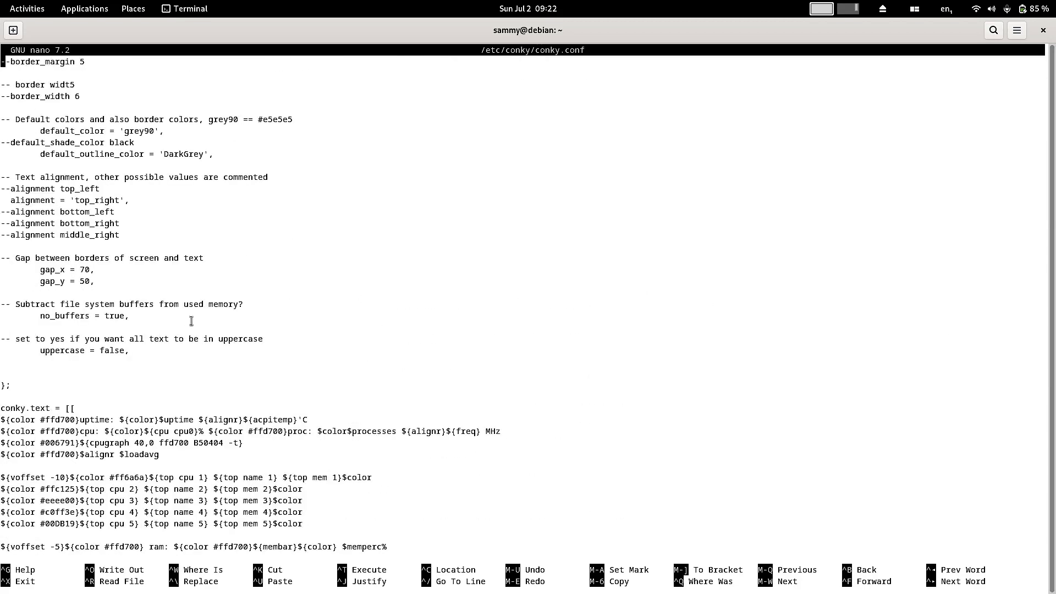
scroll(83, 248, up, 7)
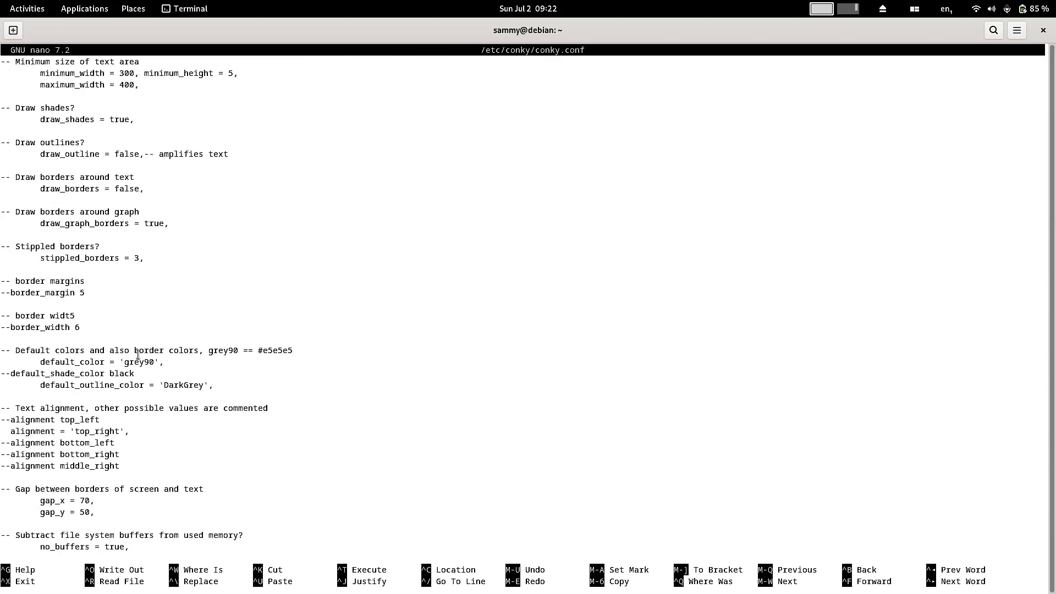
scroll(495, 303, down, 3)
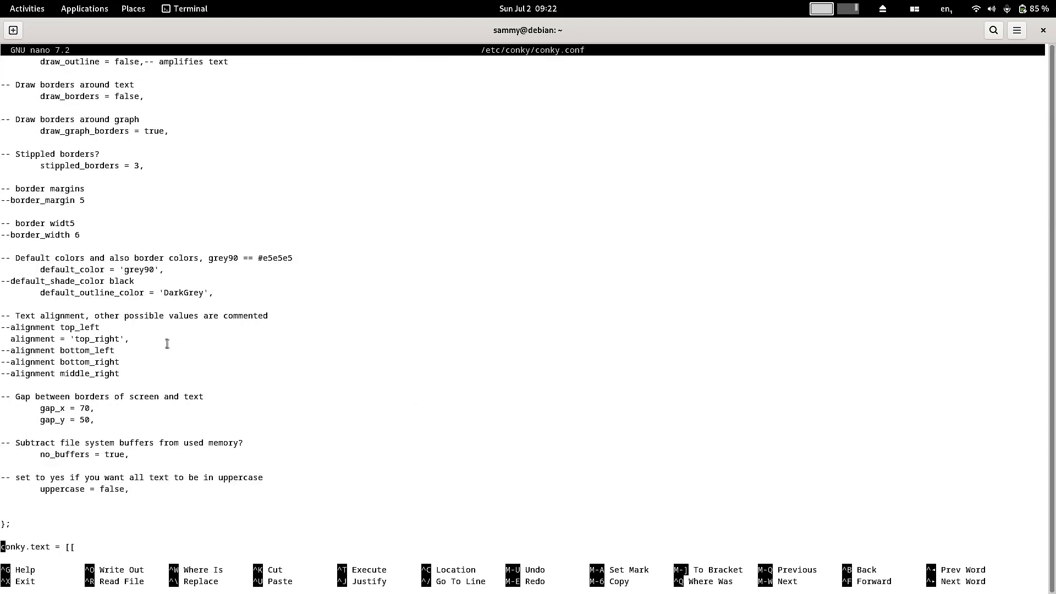
scroll(167, 344, down, 3)
key(Up)
key(Up)
key(Up)
key(Up)
key(Up)
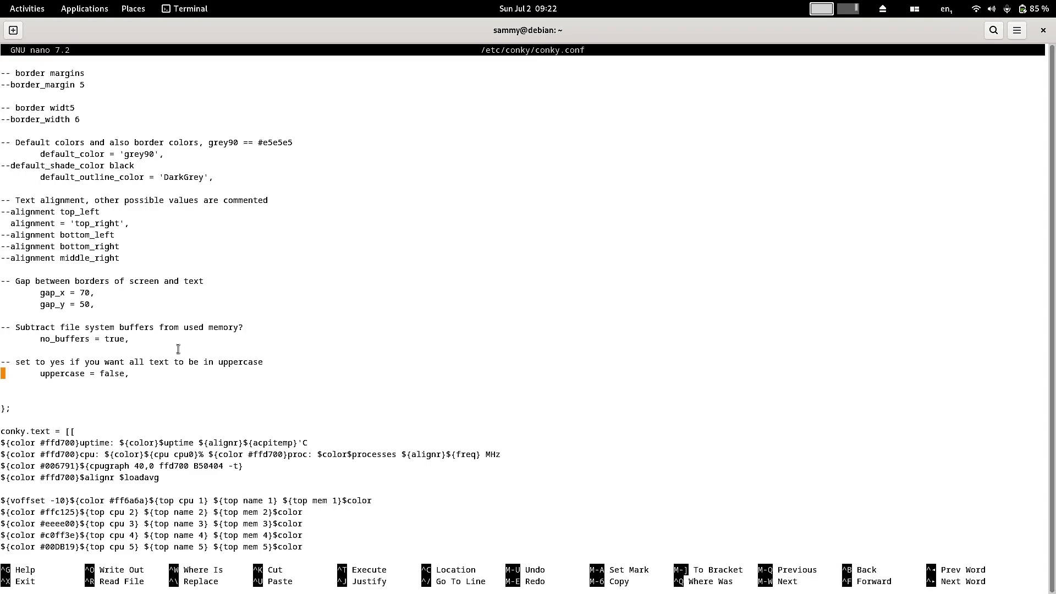
scroll(470, 301, down, 20)
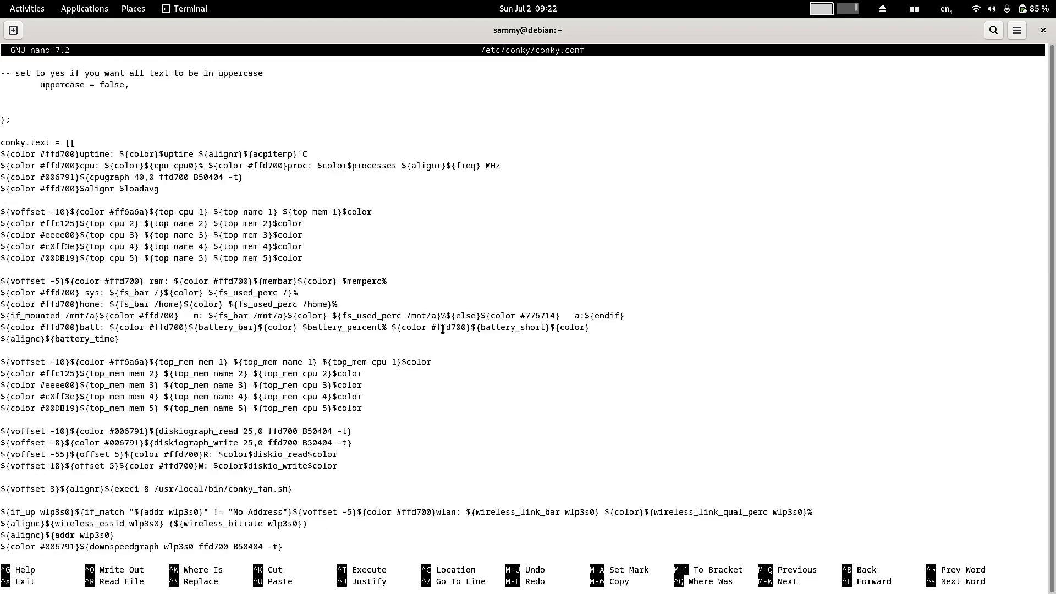
scroll(443, 329, up, 20)
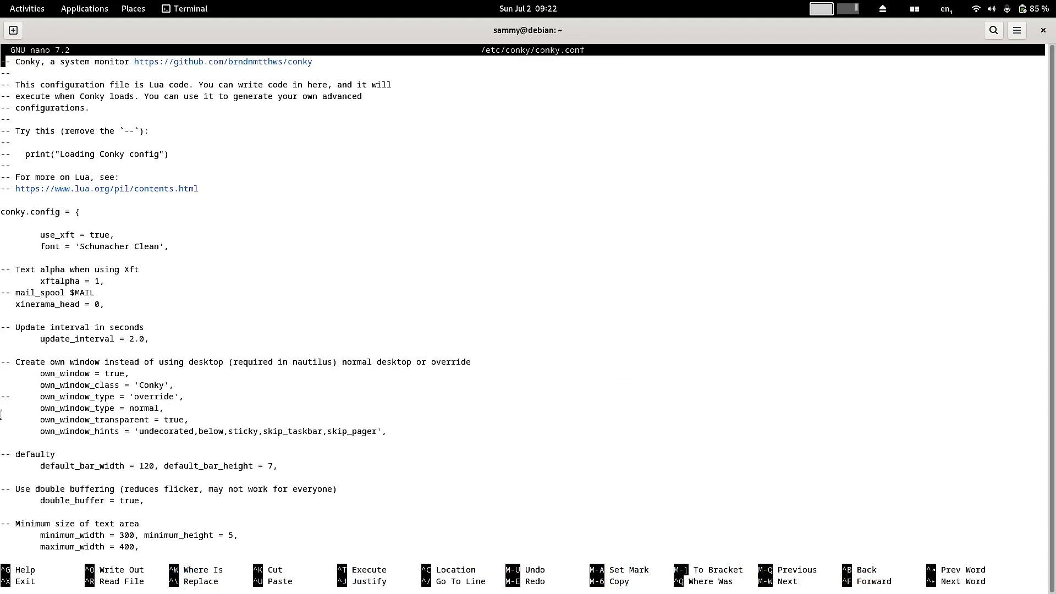
Step: Glance at the other open windows, return to the terminal, and review conky.conf down to the end of the conky.text section
click(22, 13)
click(782, 337)
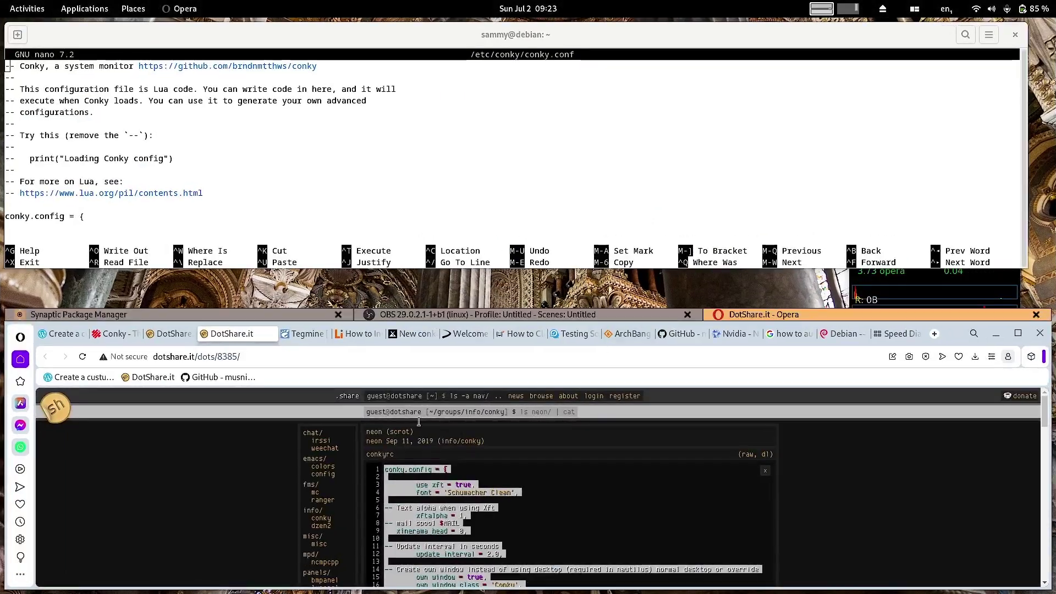
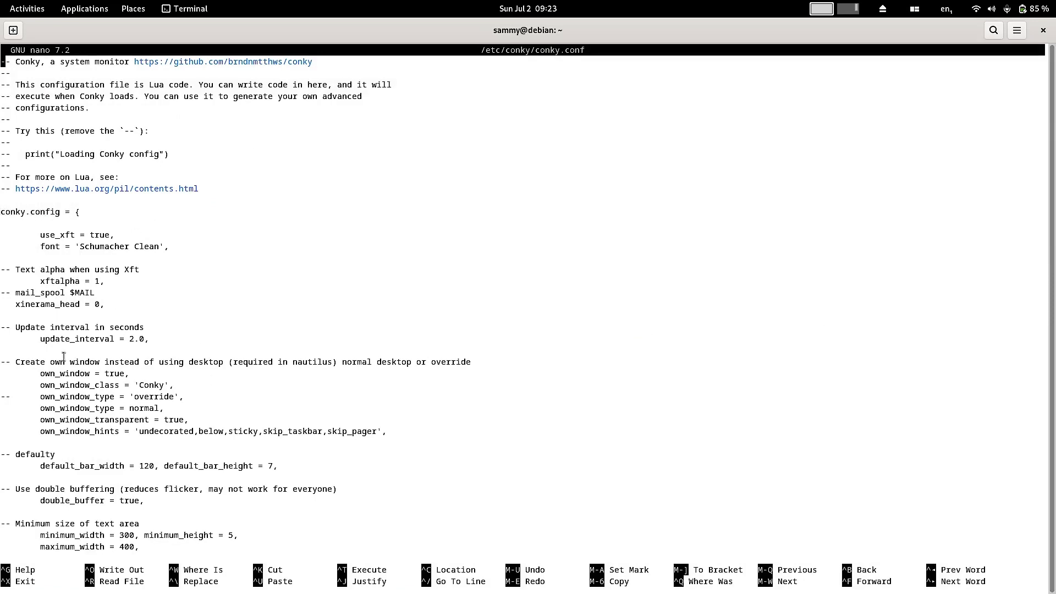
key(Down)
key(Down)
key(Down)
key(Down)
key(Down)
key(Down)
key(Down)
key(Down)
key(Down)
key(Down)
key(Down)
key(Down)
key(Down)
key(Down)
key(Down)
key(Down)
key(Down)
key(Down)
key(Down)
key(Down)
scroll(625, 314, down, 20)
scroll(626, 313, down, 15)
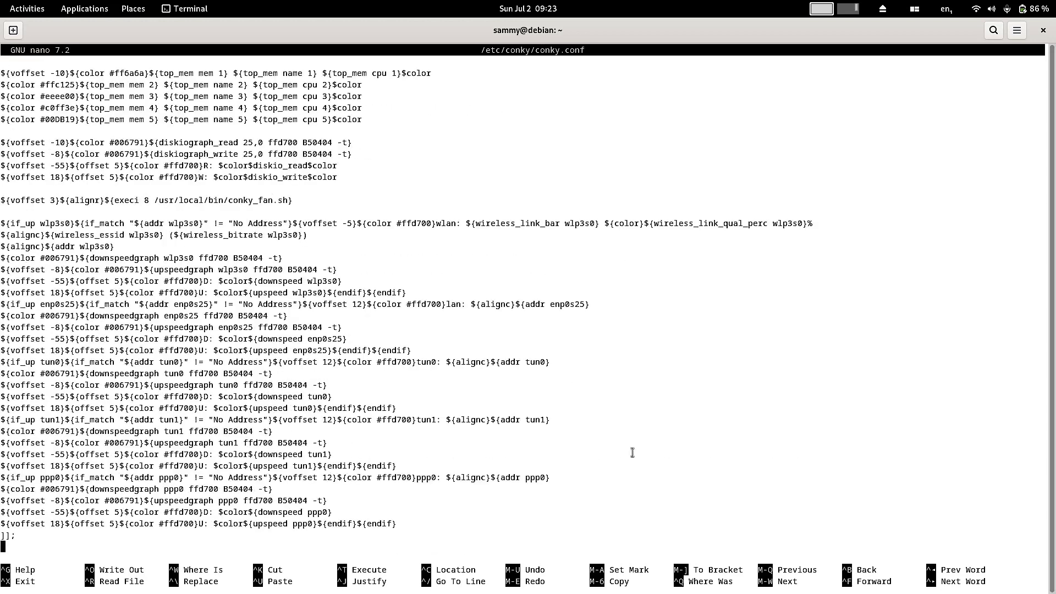
Step: Save the configuration to /etc/conky/conky.conf and exit nano
key(ctrl+o)
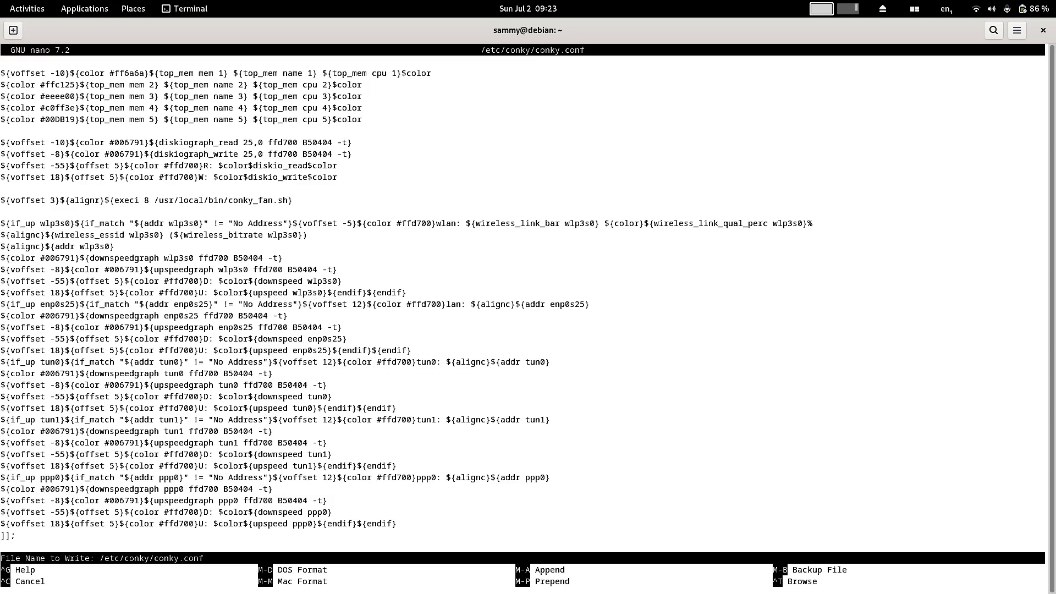
key(Return)
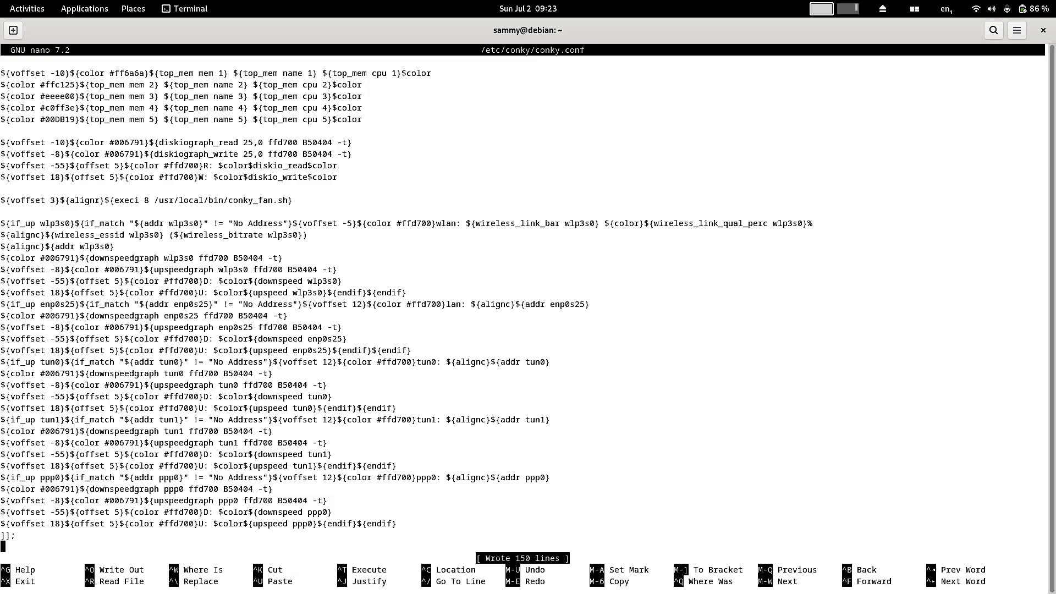
key(ctrl+x)
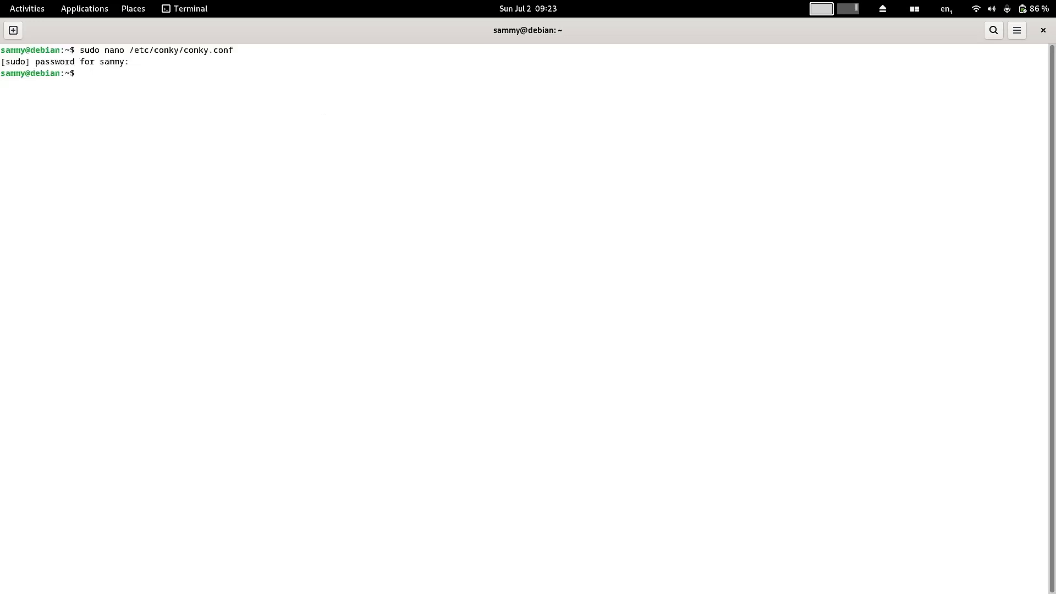
Step: Close the terminal, Synaptic Package Manager and the Opera browser, leaving OBS running
click(1043, 29)
drag(954, 36, 954, 55)
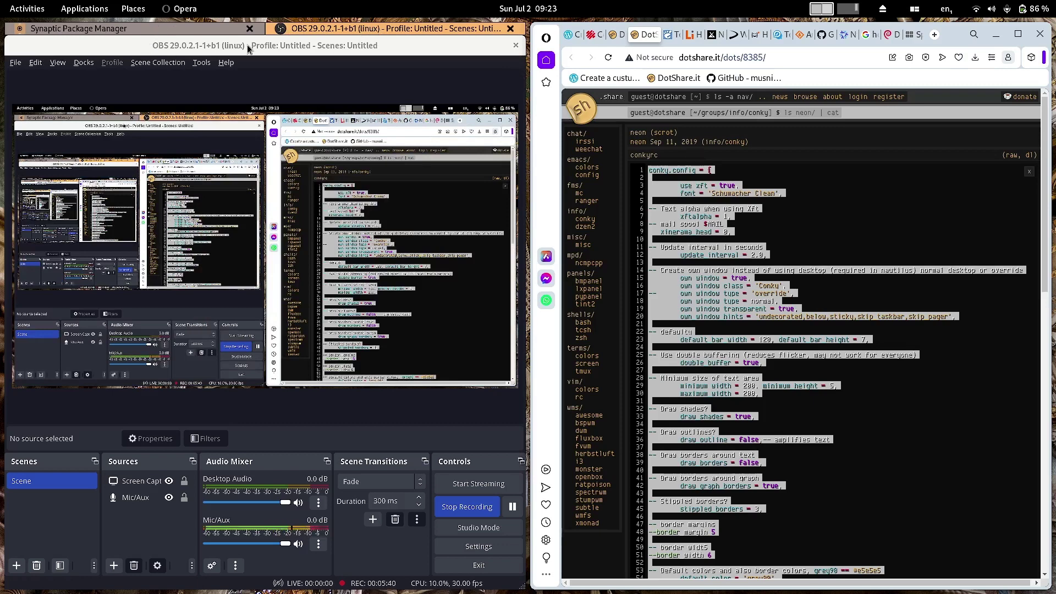
click(252, 29)
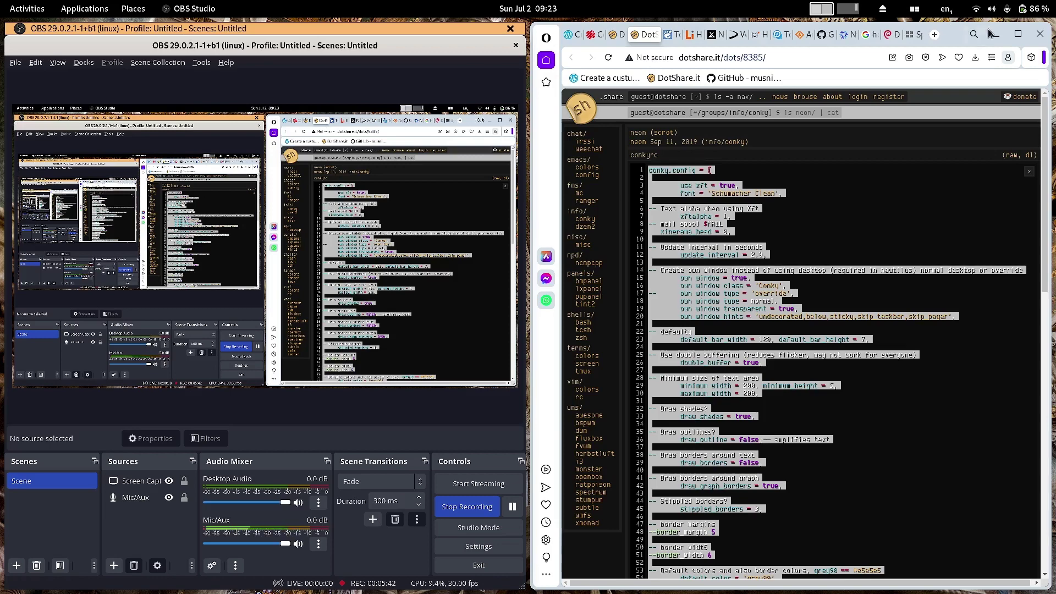
click(1038, 37)
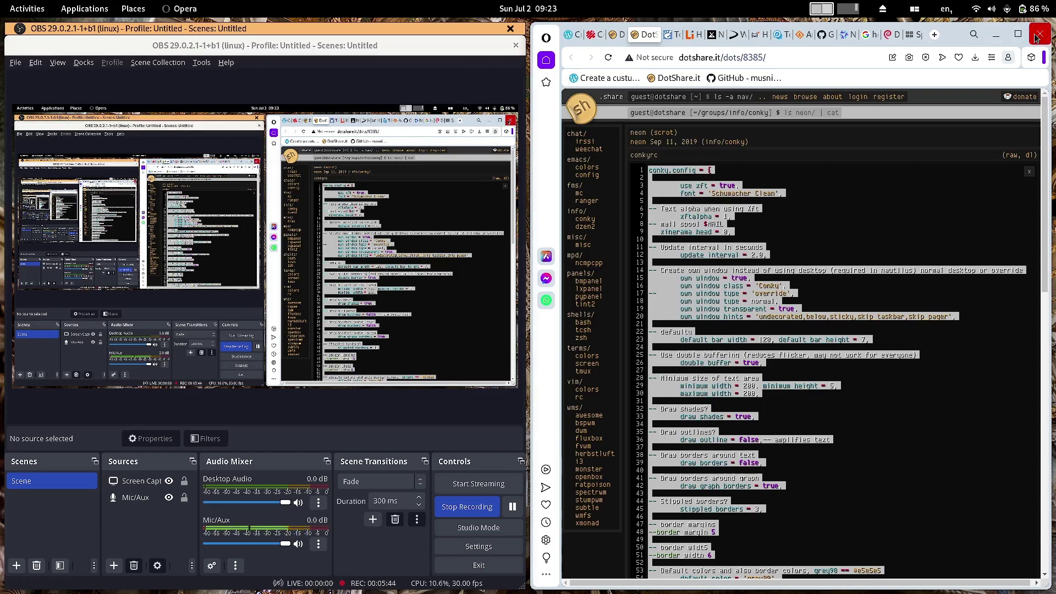
click(903, 347)
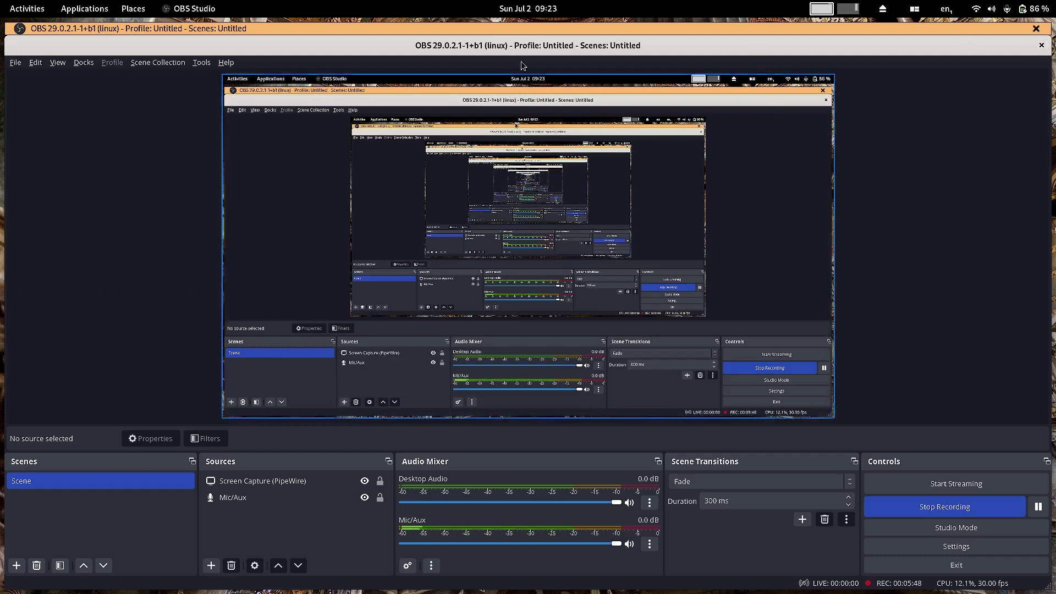
Step: Turn off Tile Windows and move the floating OBS window higher on the desktop
click(914, 9)
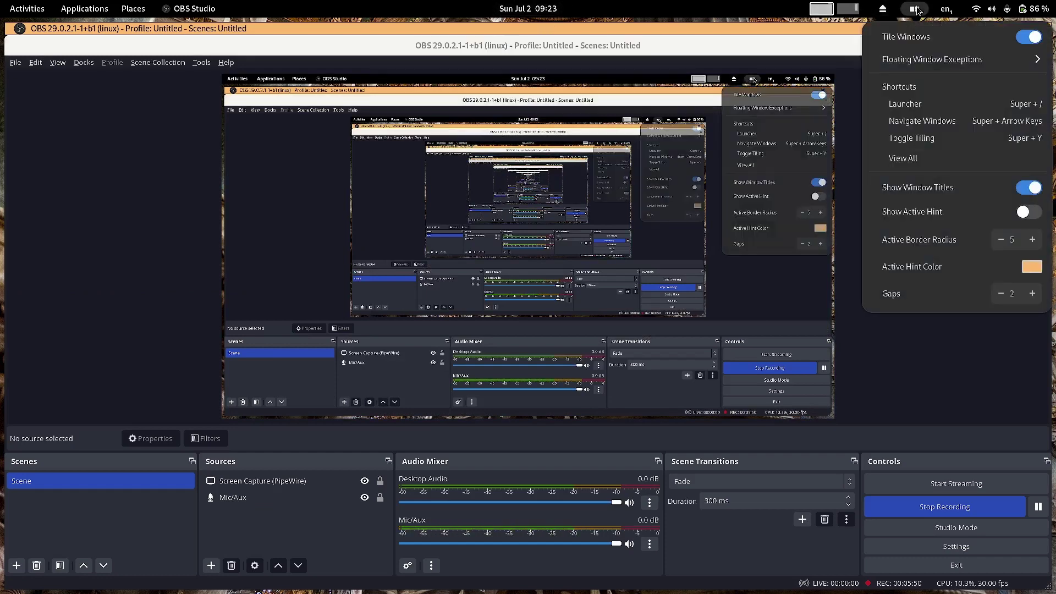
click(930, 34)
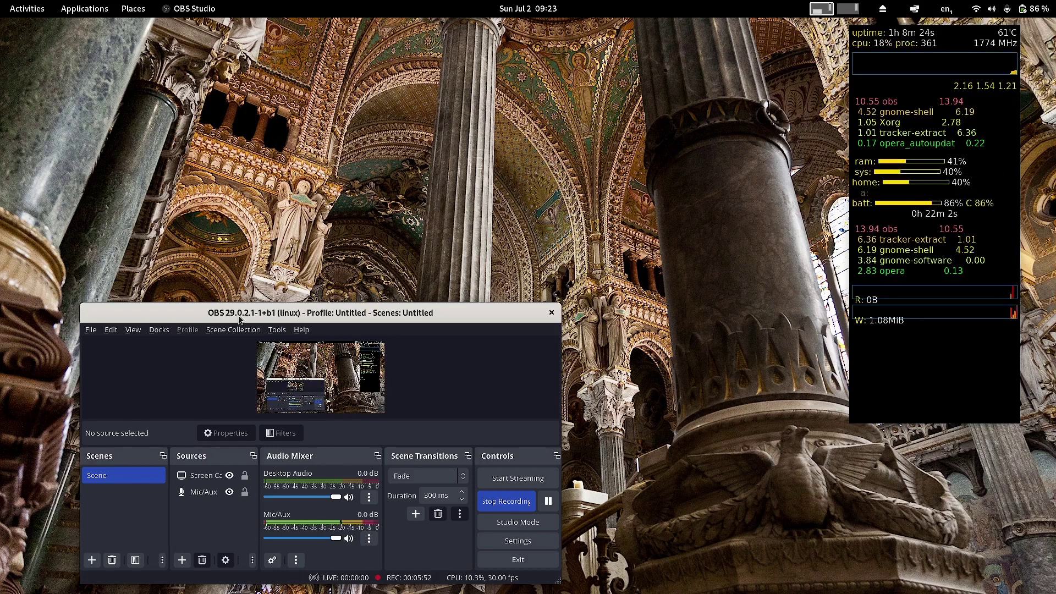
drag(246, 316, 248, 121)
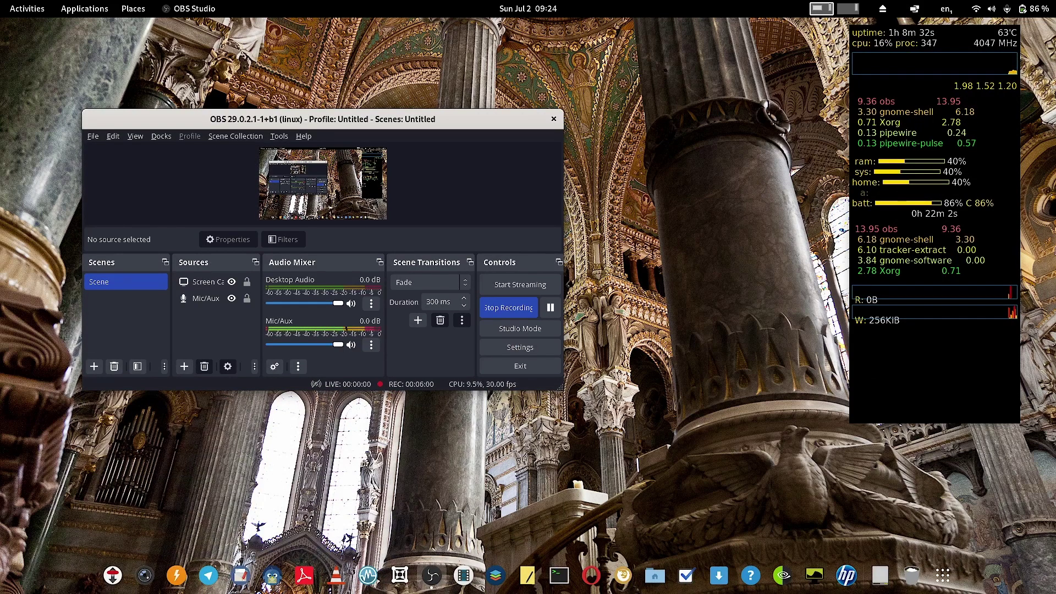
Step: Open a terminal, run sudo nano /etc/conky/conky.conf, enter the sudo password, and maximize the window
click(568, 582)
text(sudo nano /etc/conky/conky.conf)
key(Return)
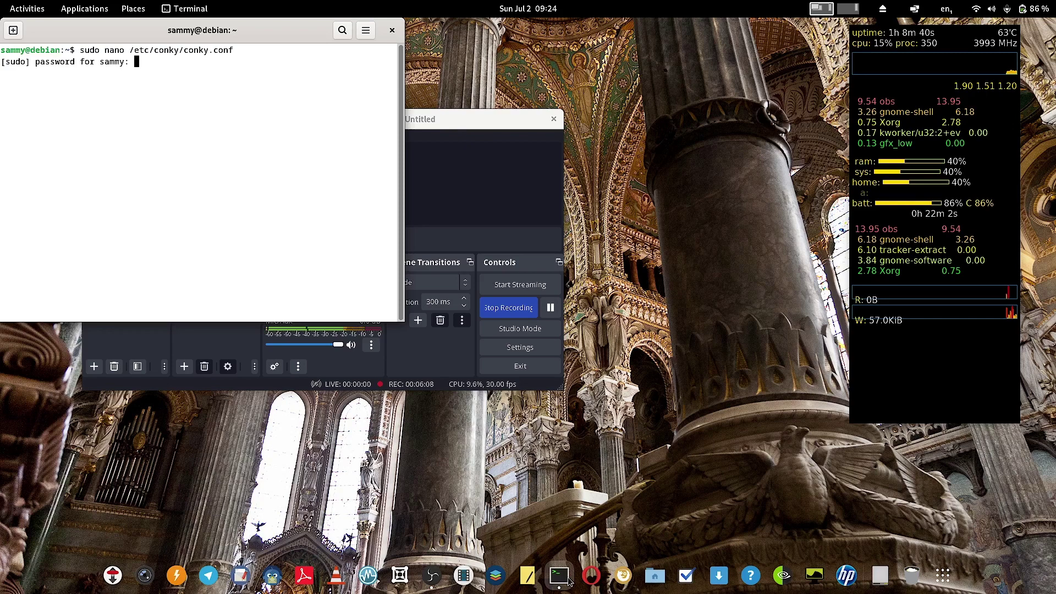
key(Return)
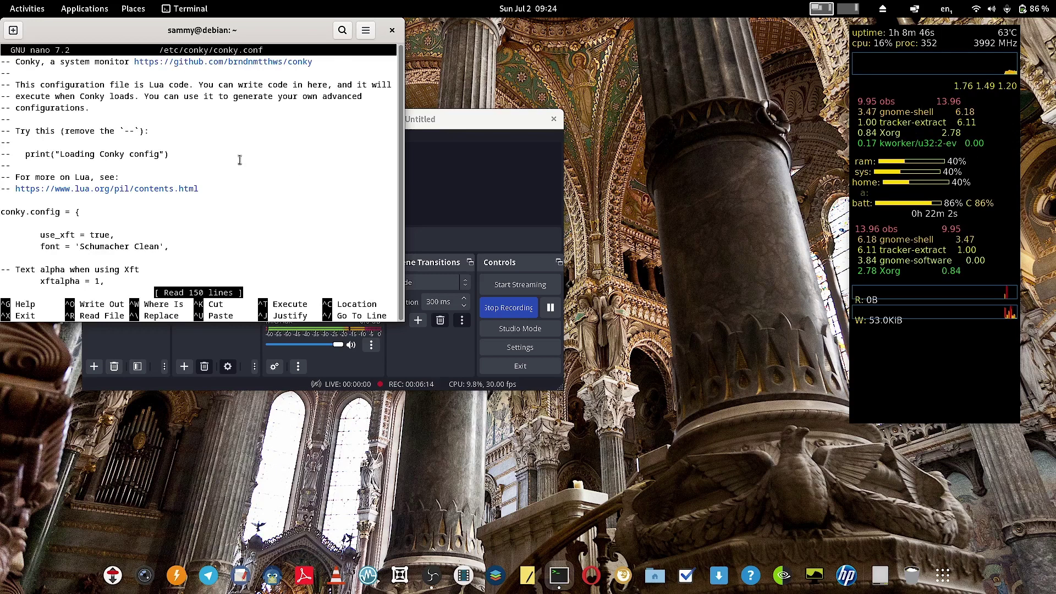
double_click(207, 30)
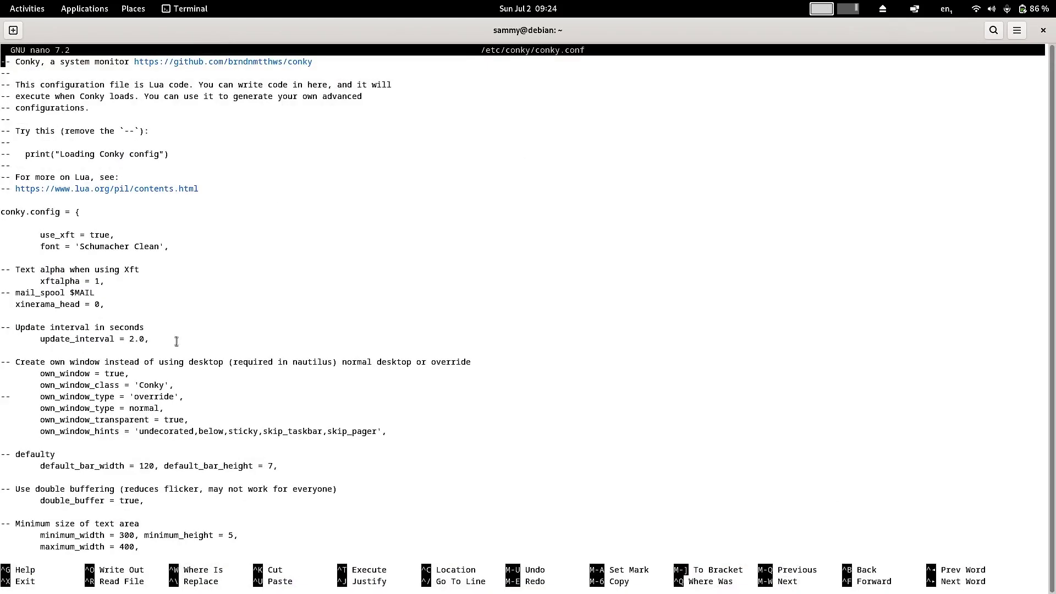
Step: Examine the window, bar and minimum/maximum width settings down to the Draw outlines comment, and restore the terminal to a smaller window beside Conky
key(Down)
key(Down)
key(Down)
key(Down)
key(Down)
key(Down)
key(Down)
key(Down)
key(Down)
key(Down)
key(Down)
key(Down)
key(Down)
key(Down)
key(Down)
key(Down)
key(Down)
key(Down)
key(Down)
key(Down)
key(Down)
key(Down)
key(Down)
key(Down)
key(Down)
key(Down)
key(Down)
key(Down)
key(Down)
key(Down)
key(Down)
key(Right)
key(Right)
key(Right)
key(Right)
key(Right)
key(Right)
key(Right)
key(Right)
key(Right)
key(Right)
key(Right)
key(Right)
key(Right)
key(Right)
key(Right)
key(Right)
key(Right)
key(Right)
key(Down)
scroll(240, 513, down, 2)
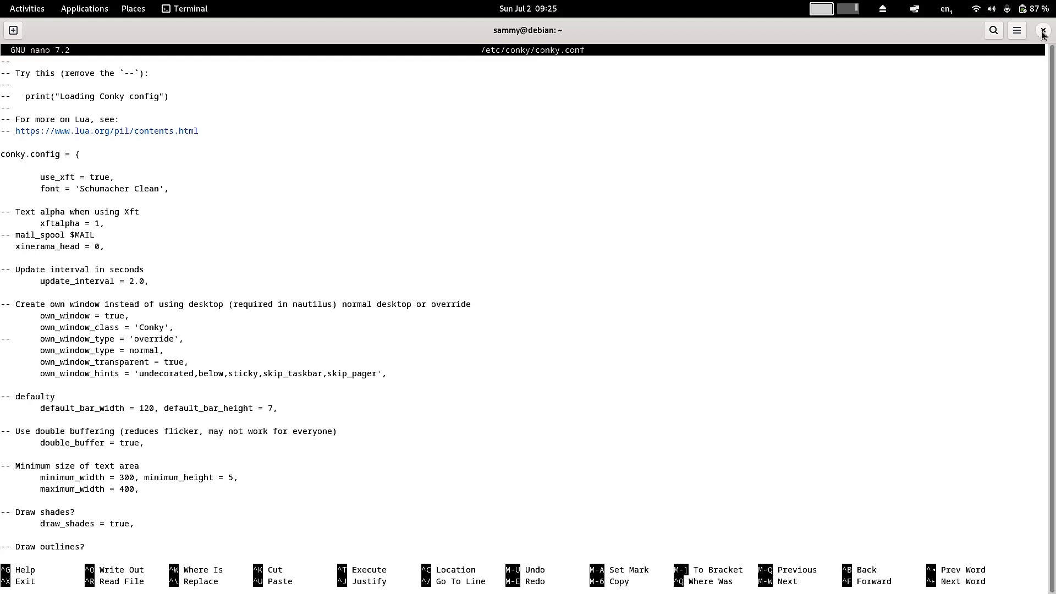
drag(820, 33, 634, 243)
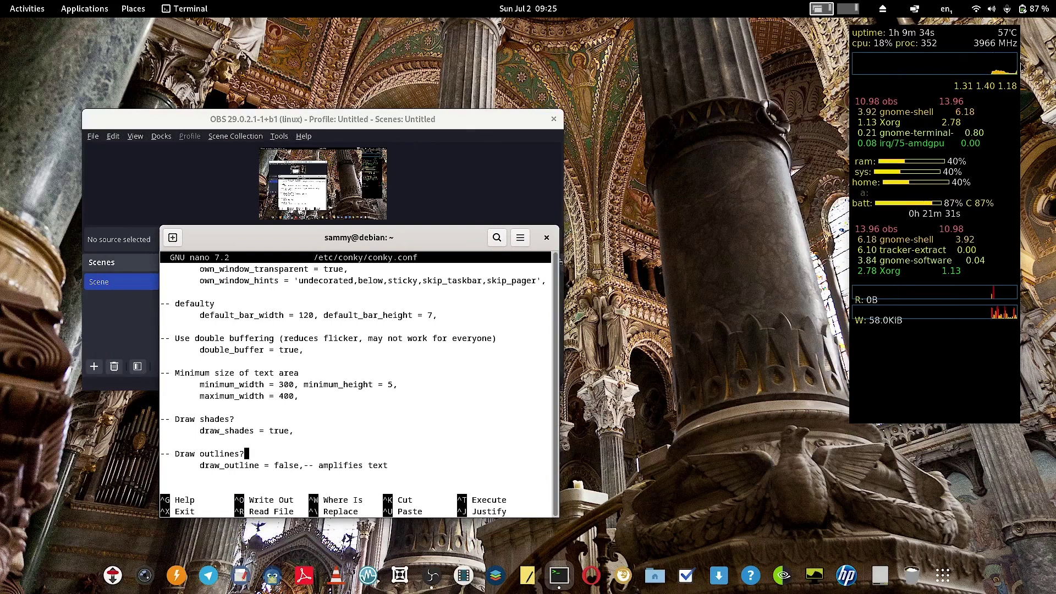